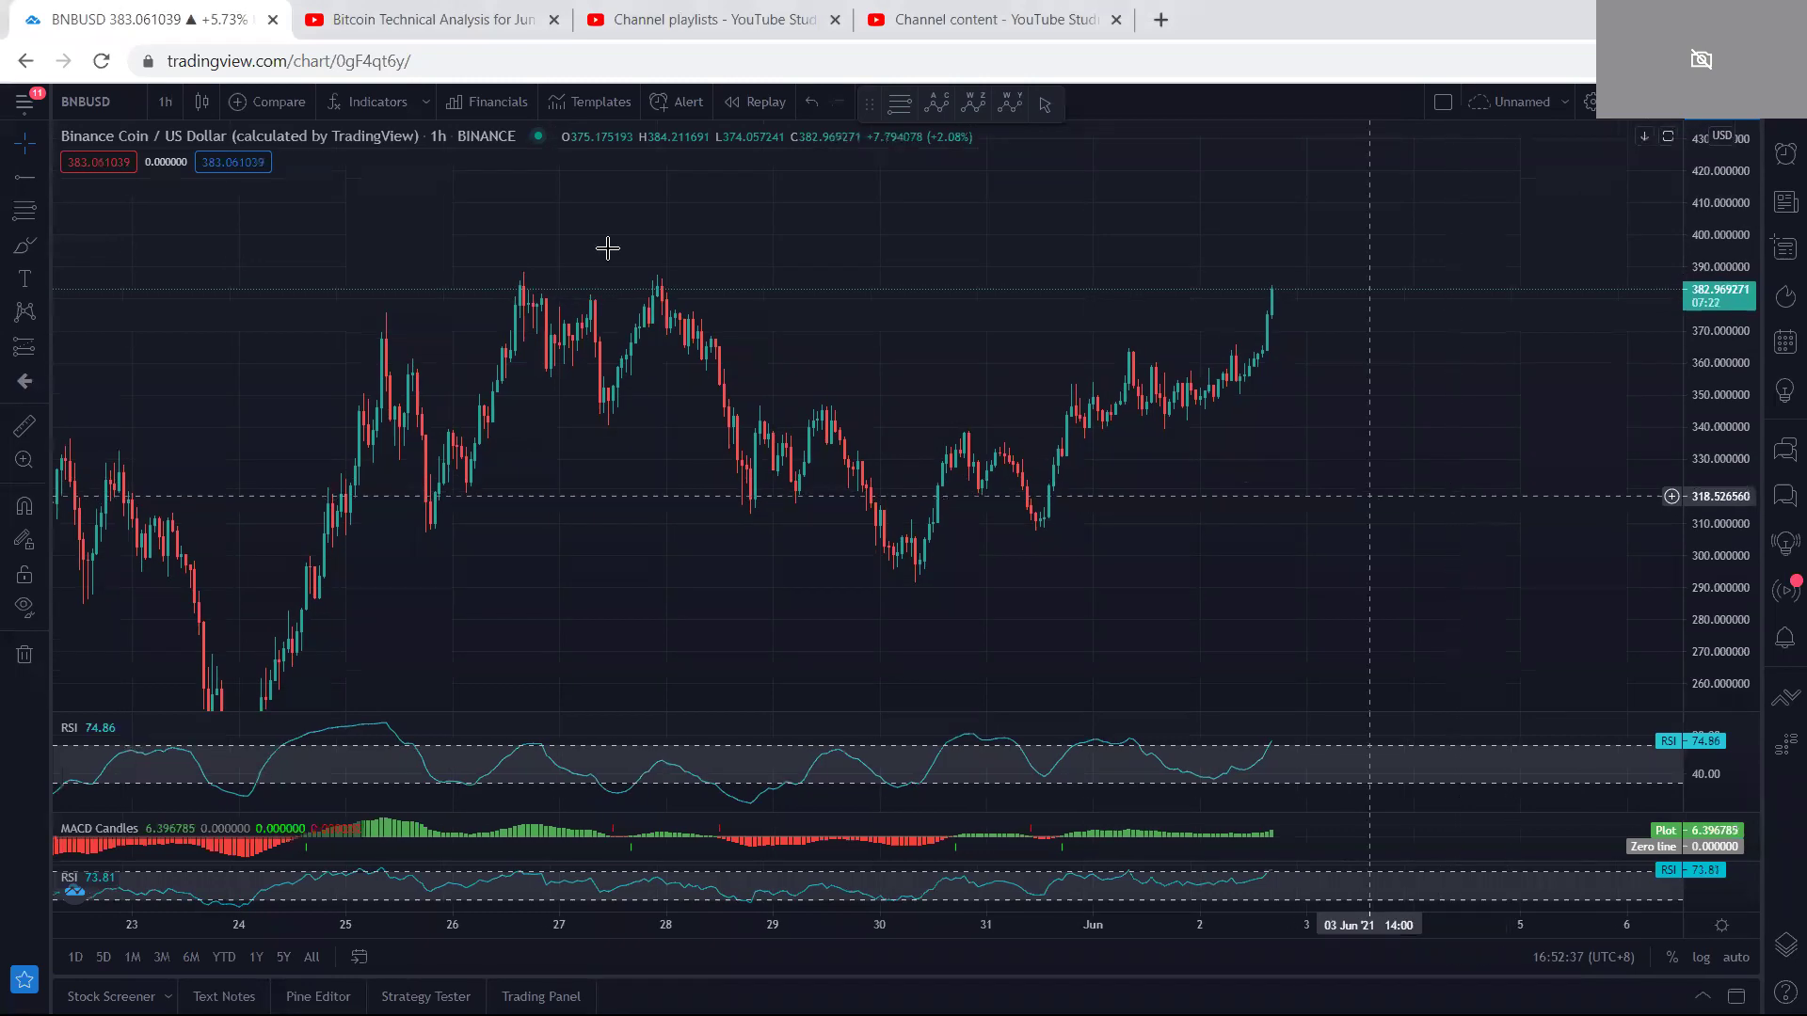
Step: View the Bitcoin analysis video's description on YouTube and the channel's playlists in YouTube Studio, and return to the BNBUSD chart in TradingView
{"action": "left_click", "coordinate": [419, 11]}
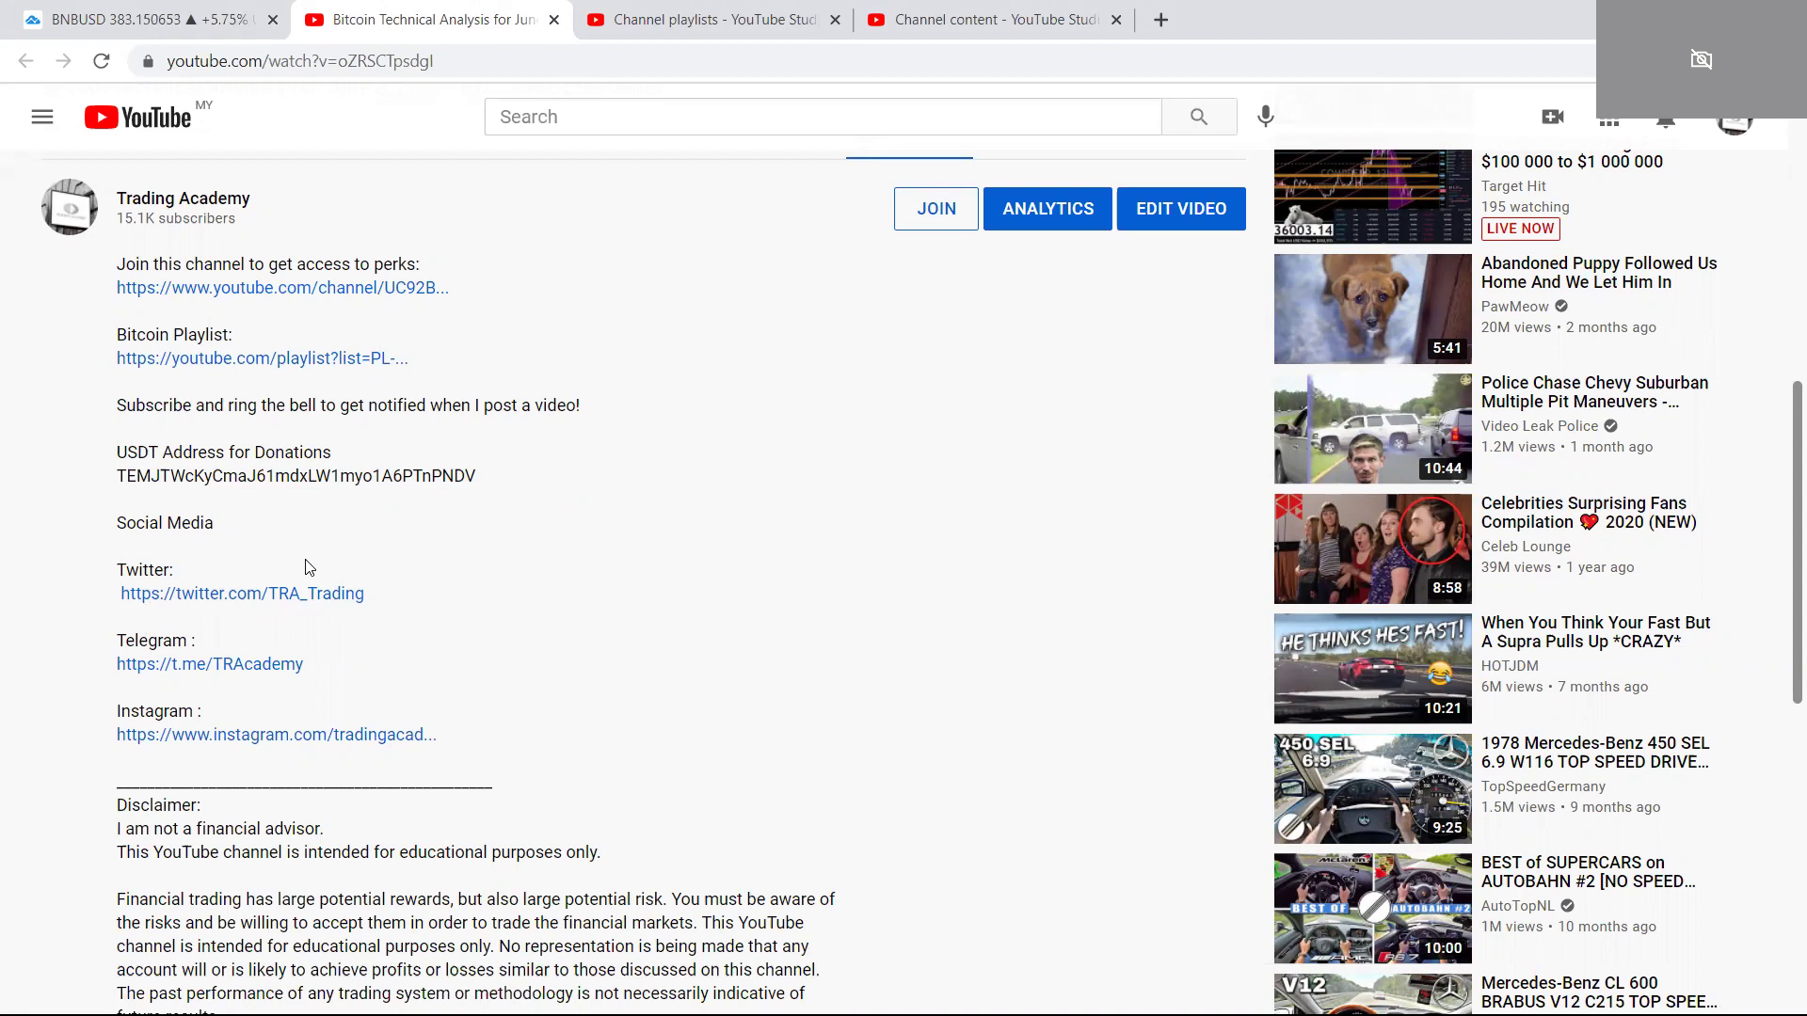
{"action": "left_click", "coordinate": [658, 21]}
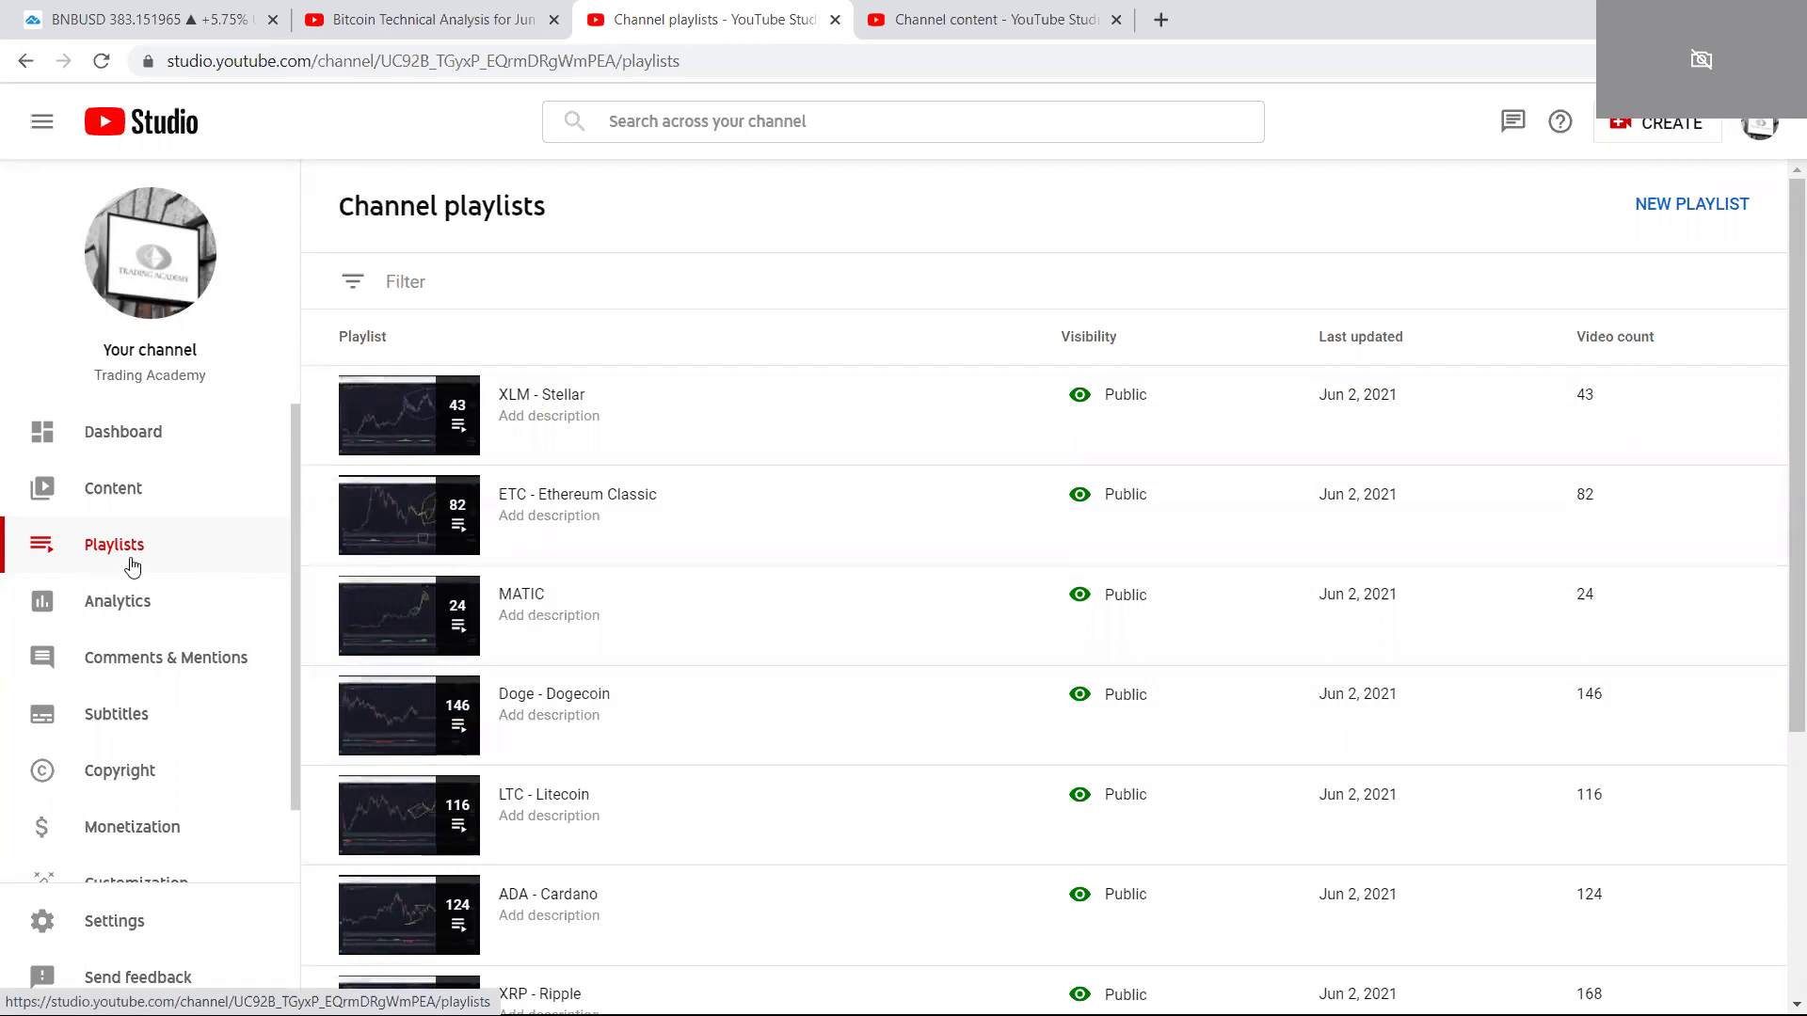
{"action": "left_click", "coordinate": [141, 19]}
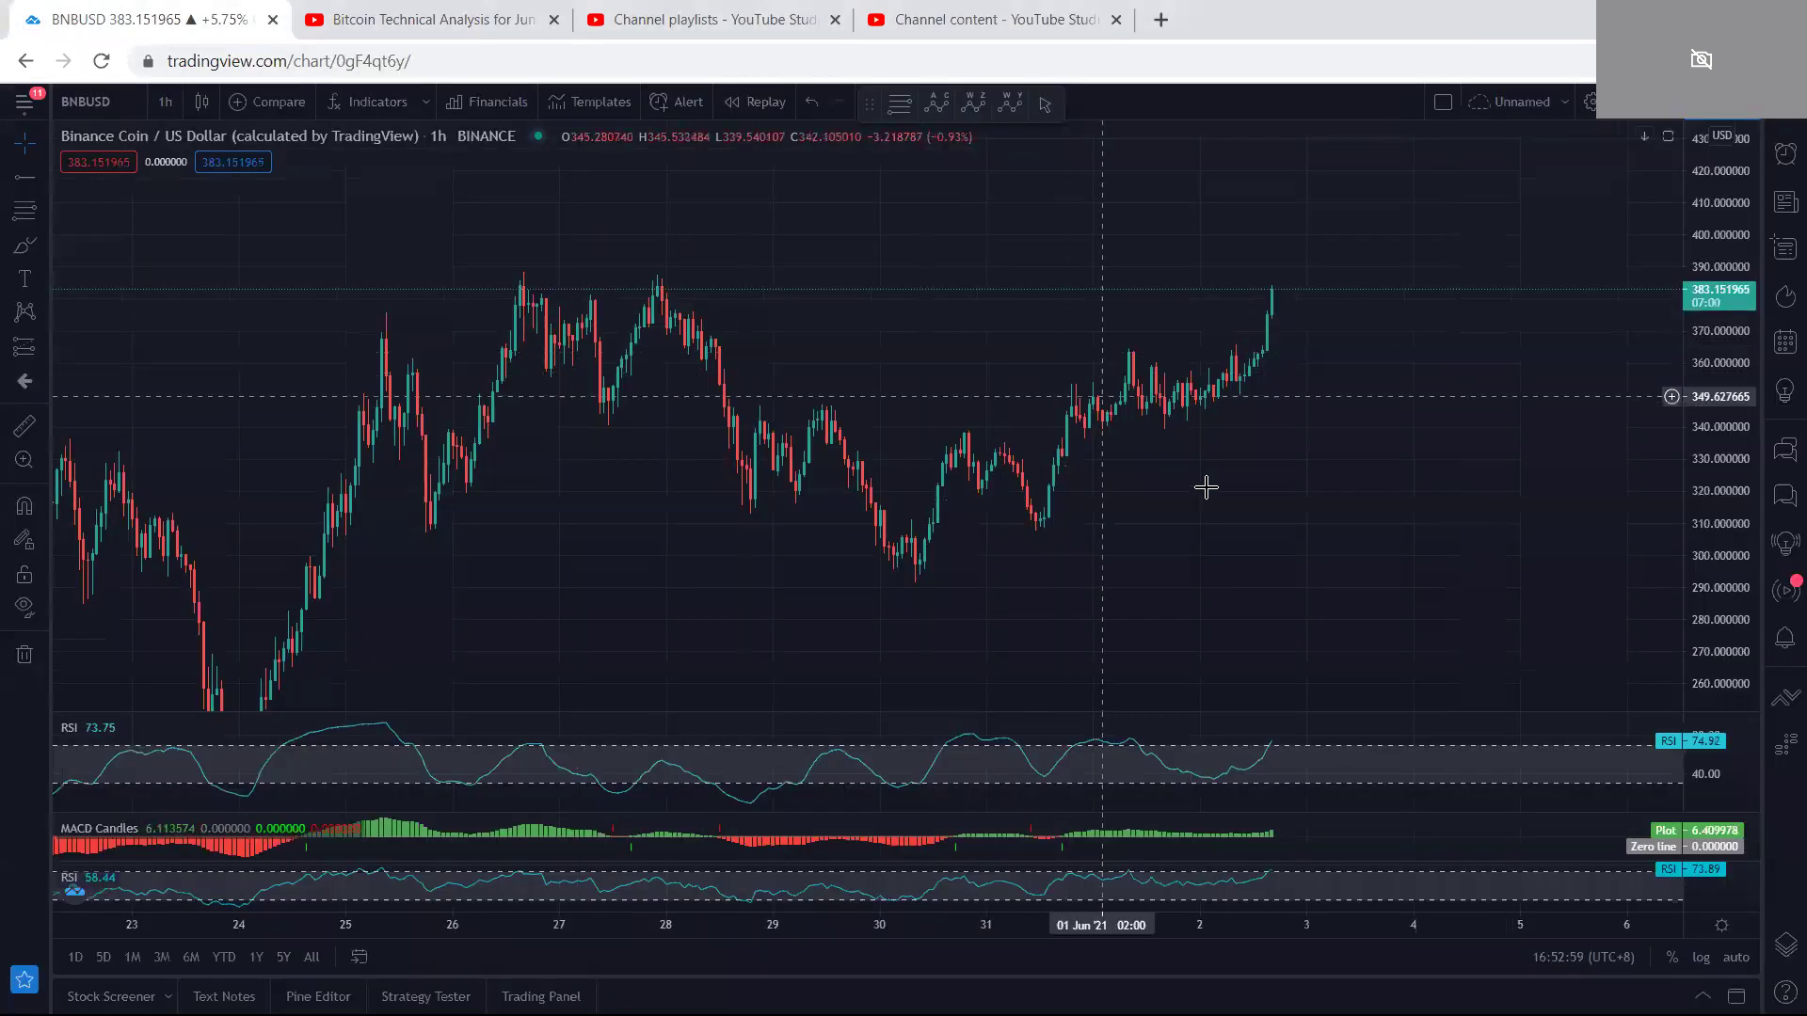
Step: Place a horizontal ray at about 388.39 along the late-May highs on the 1-hour chart and delete it
{"action": "left_click_drag", "start_coordinate": [1219, 513], "coordinate": [1196, 536]}
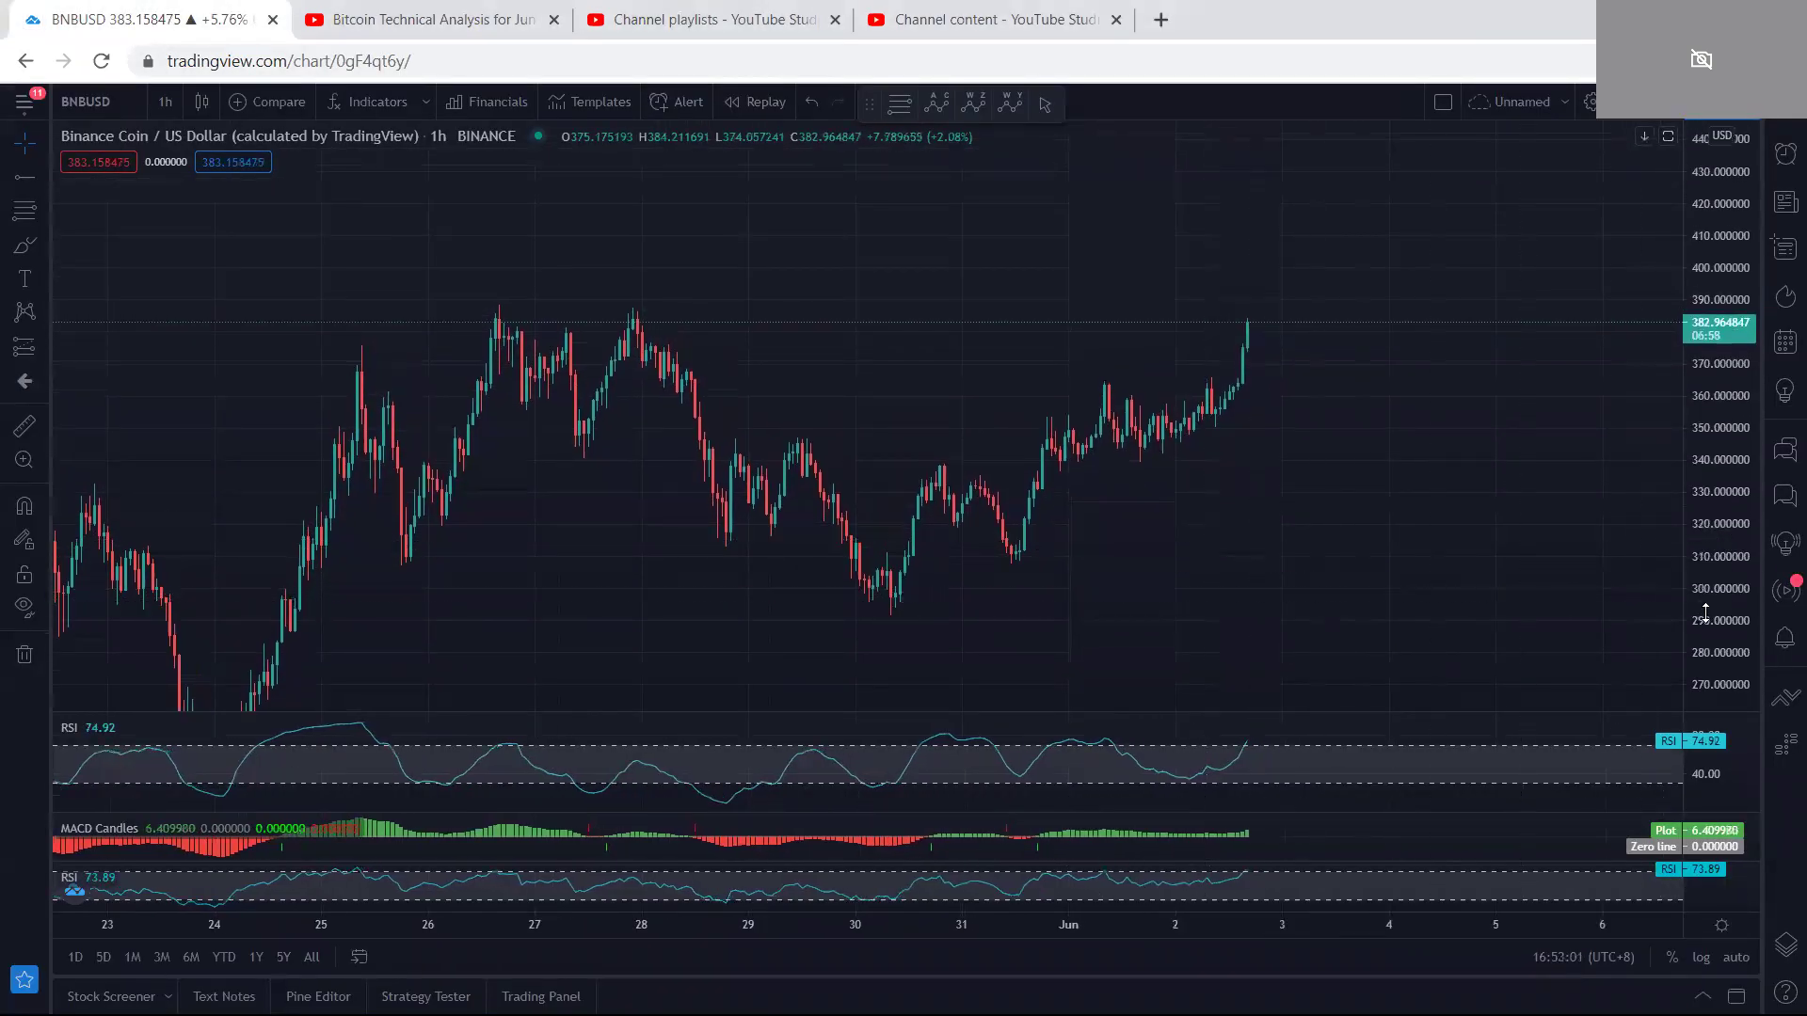
{"action": "left_click_drag", "start_coordinate": [1350, 577], "coordinate": [1311, 578]}
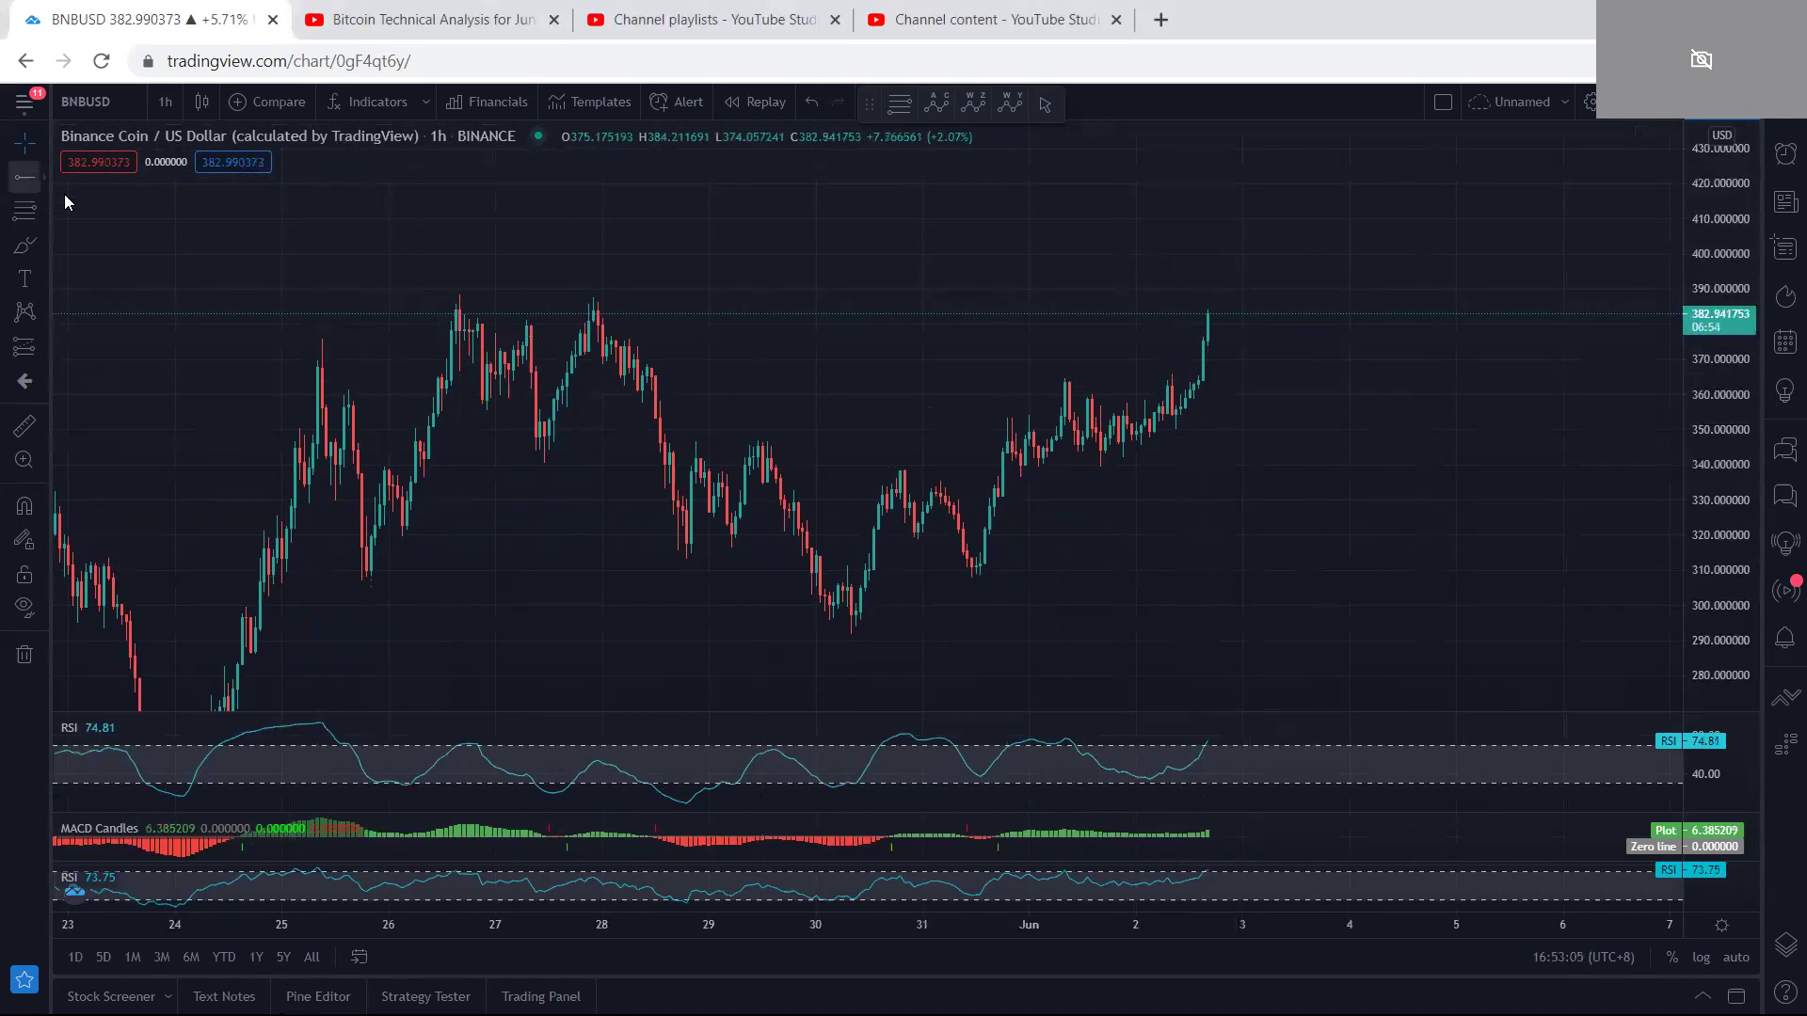
{"action": "left_click", "coordinate": [389, 295]}
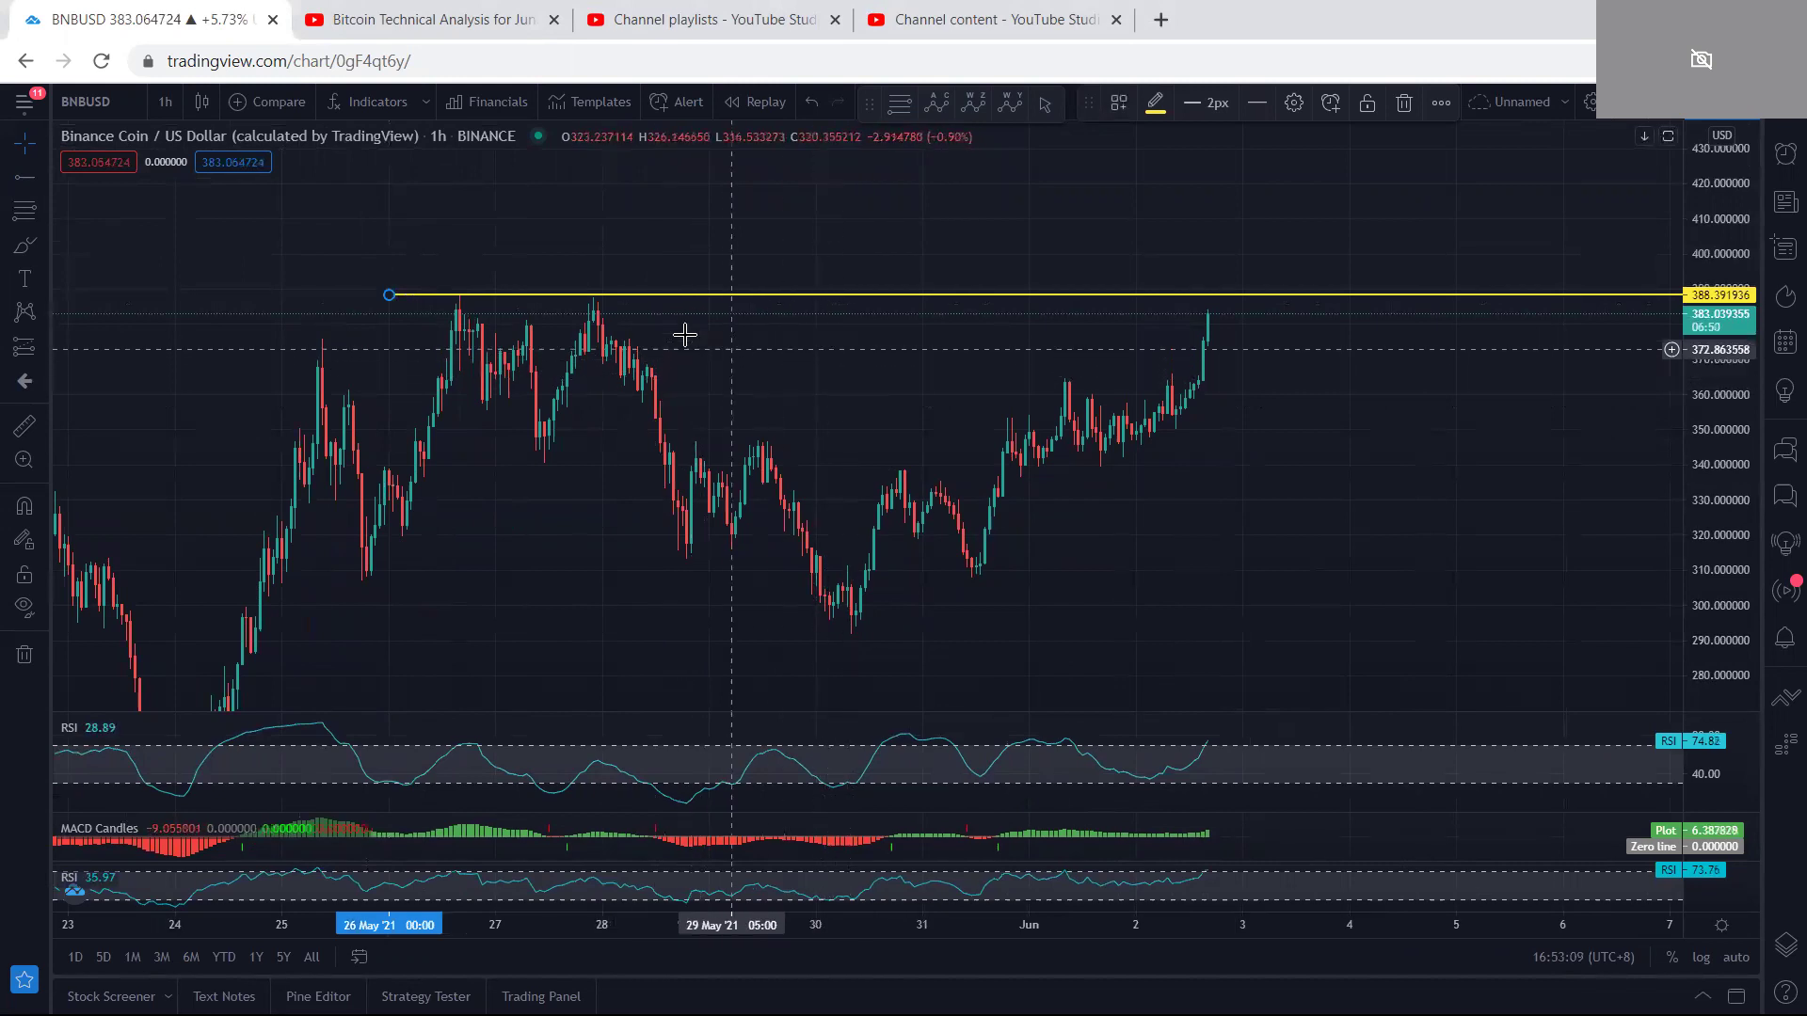
{"action": "key", "text": "Delete"}
Step: Switch the chart to the 1-day interval and sketch the rise and pullback around the late-May high
{"action": "left_click", "coordinate": [165, 101]}
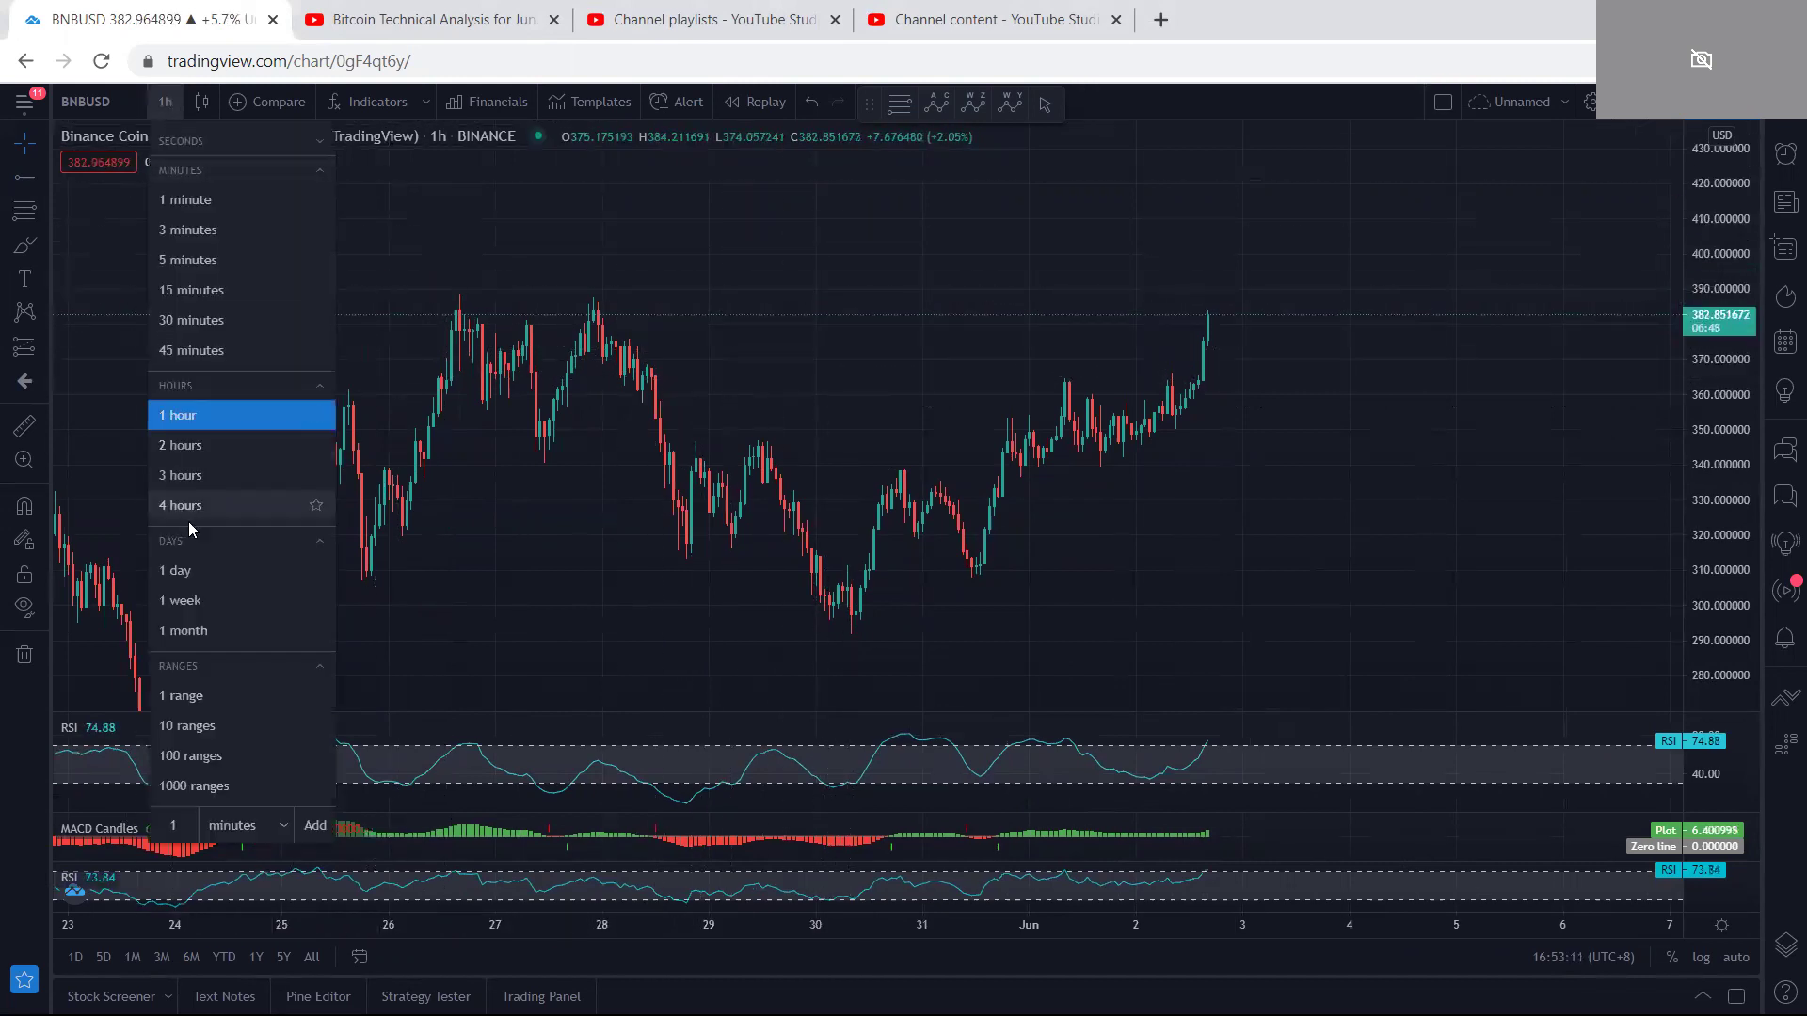
{"action": "left_click", "coordinate": [188, 567]}
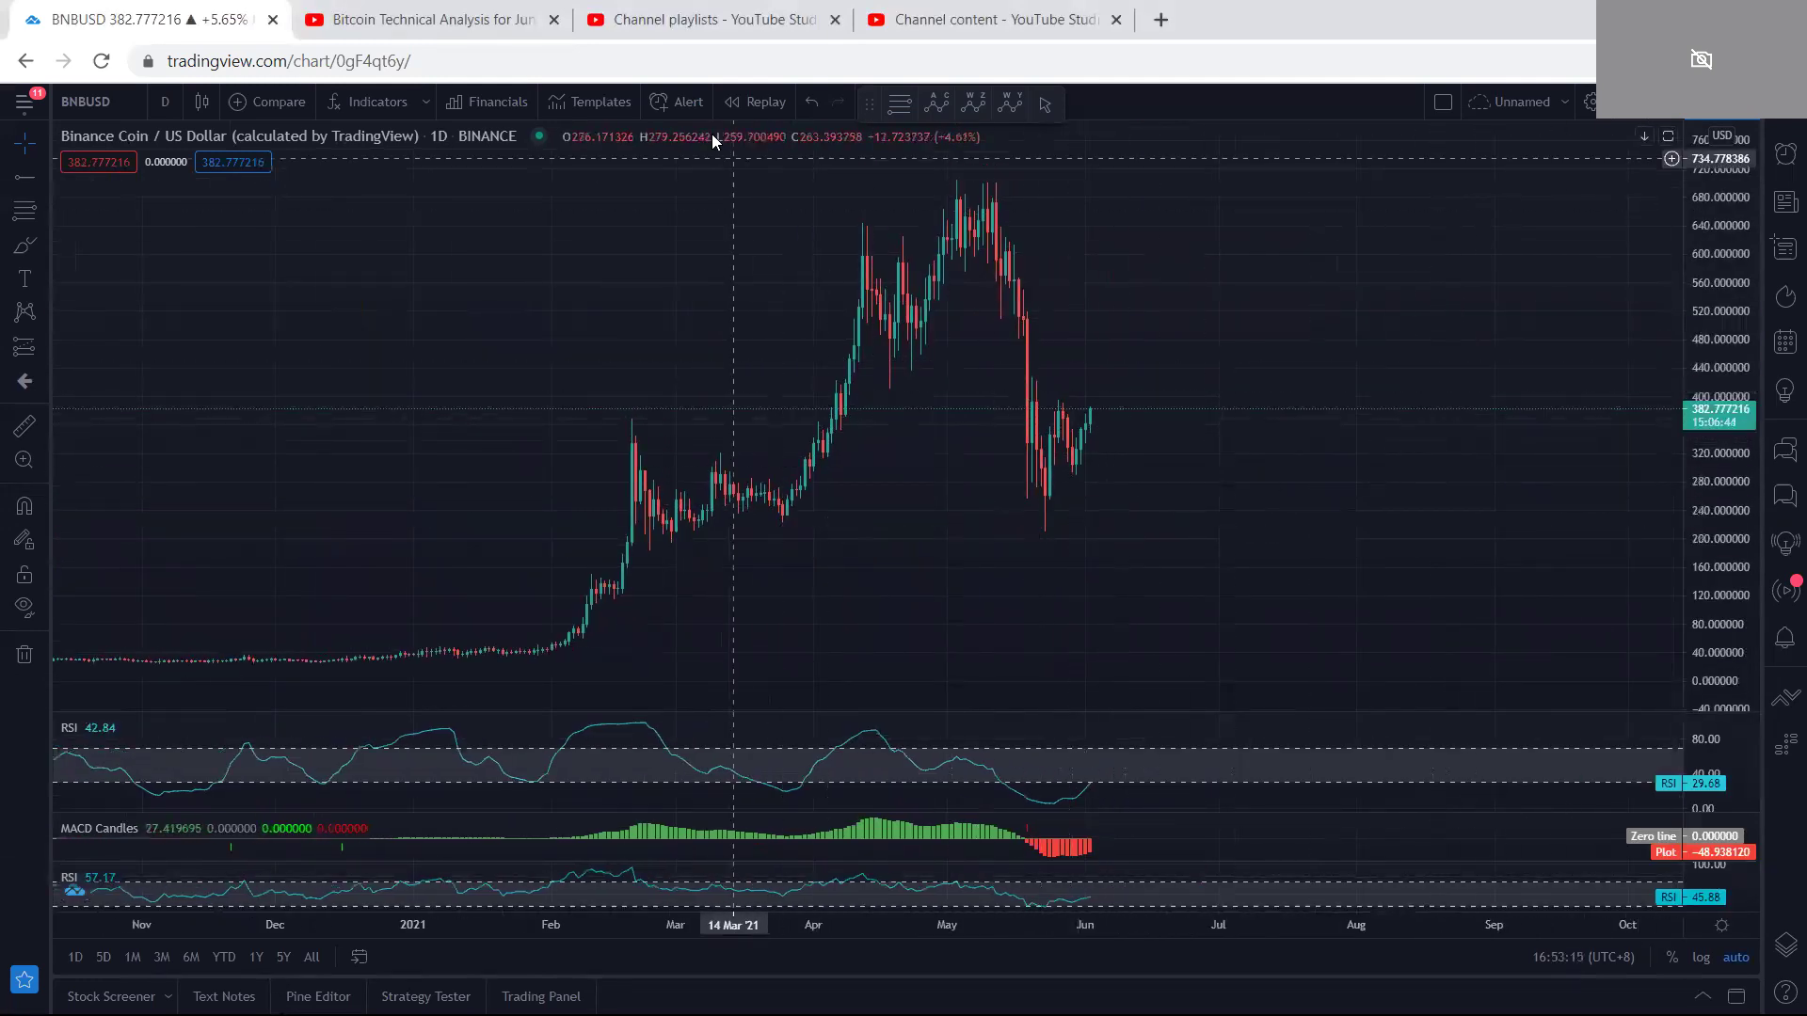
{"action": "left_click_drag", "start_coordinate": [1051, 400], "coordinate": [1066, 400]}
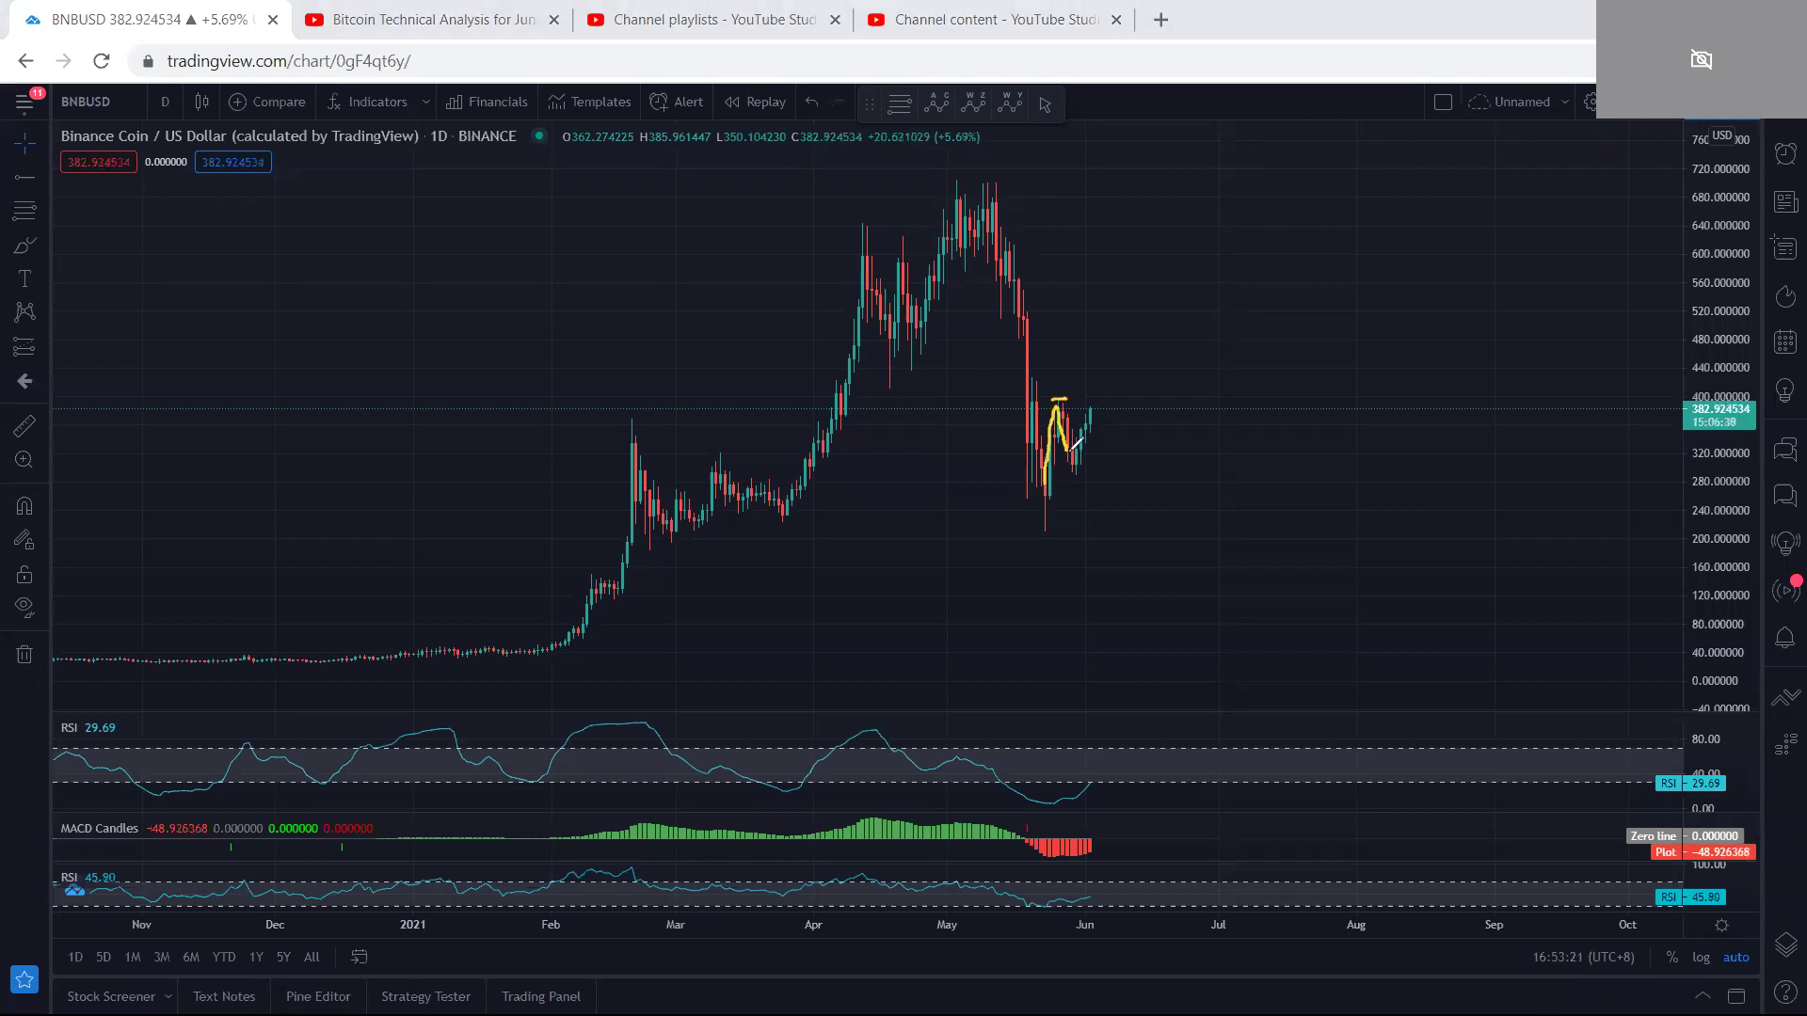
{"action": "left_click_drag", "start_coordinate": [1094, 406], "coordinate": [1093, 408]}
Step: Sketch a rejection at the late-May high and a breakout to about 460 on the daily chart, clearing each sketch
{"action": "left_click_drag", "start_coordinate": [1056, 405], "coordinate": [1084, 404]}
{"action": "left_click_drag", "start_coordinate": [1036, 499], "coordinate": [1058, 479]}
{"action": "left_click_drag", "start_coordinate": [1092, 409], "coordinate": [1099, 496]}
{"action": "key", "text": "e"}
{"action": "left_click_drag", "start_coordinate": [1097, 391], "coordinate": [1106, 349]}
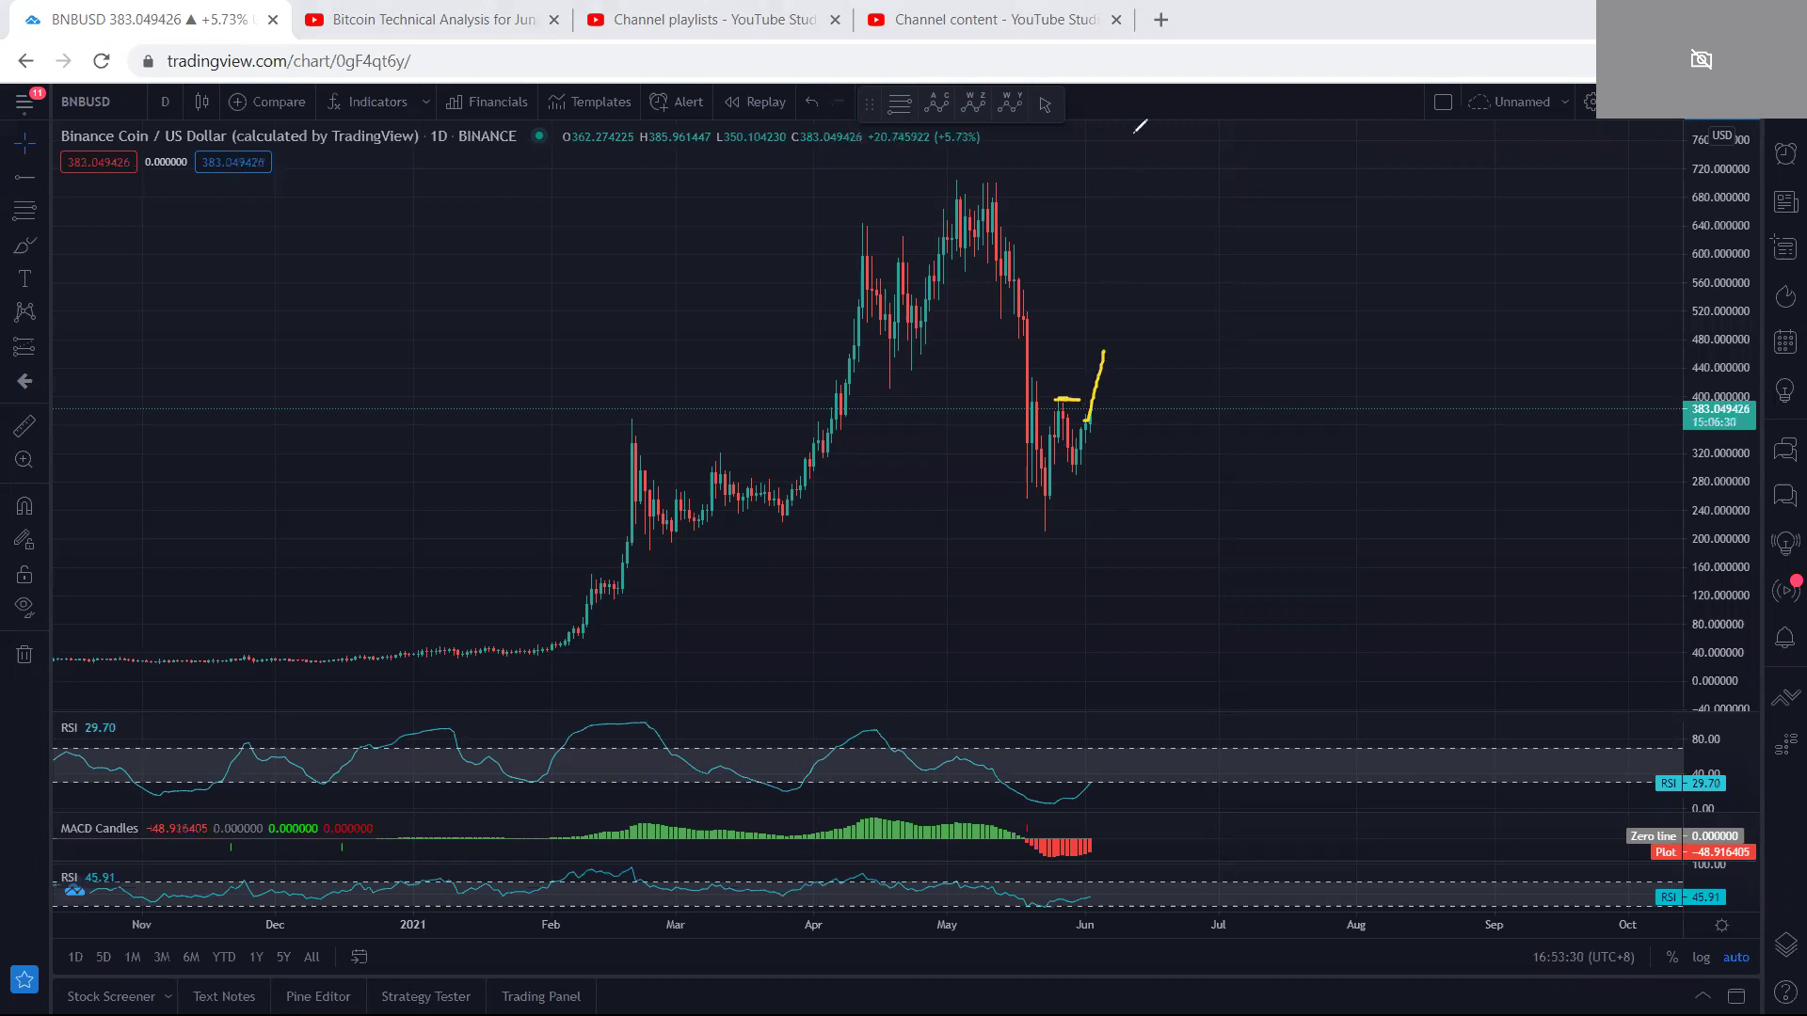
{"action": "key", "text": "e"}
Step: Switch the chart to the 4-hour interval and place a horizontal ray at about 389.85 on the late-May highs
{"action": "left_click", "coordinate": [169, 100]}
{"action": "left_click", "coordinate": [182, 508]}
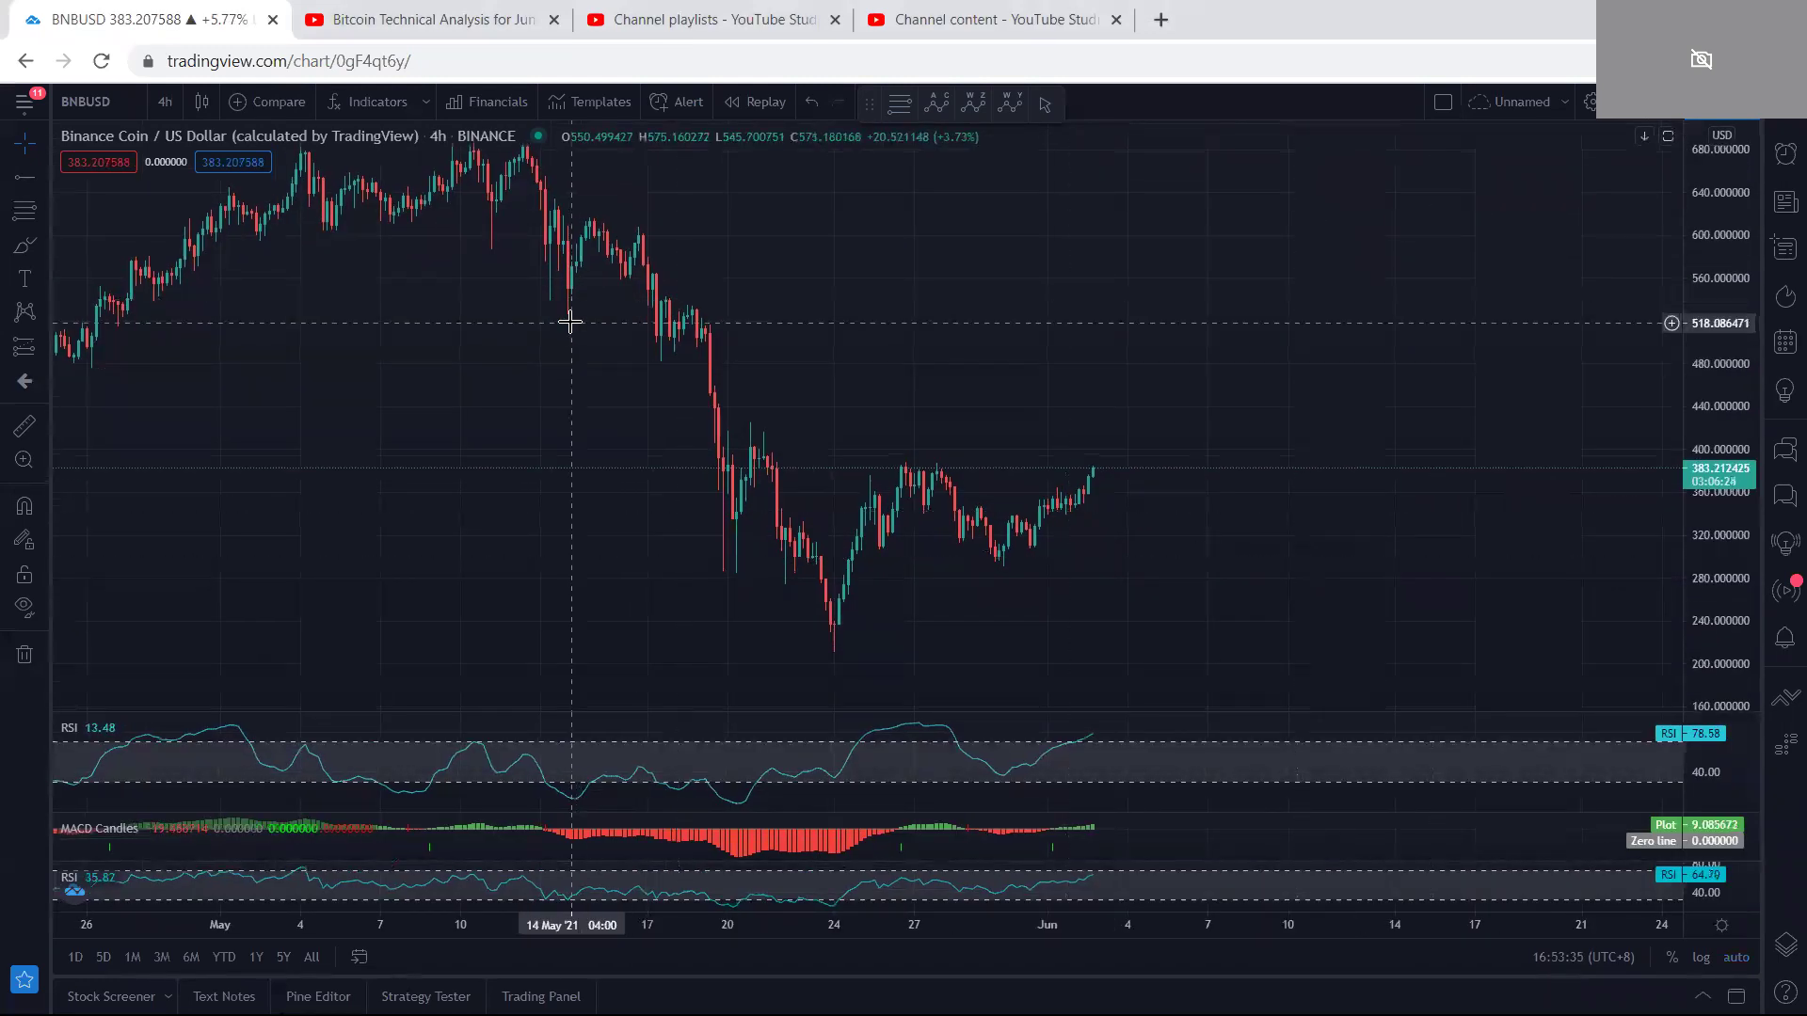
{"action": "left_click", "coordinate": [873, 461]}
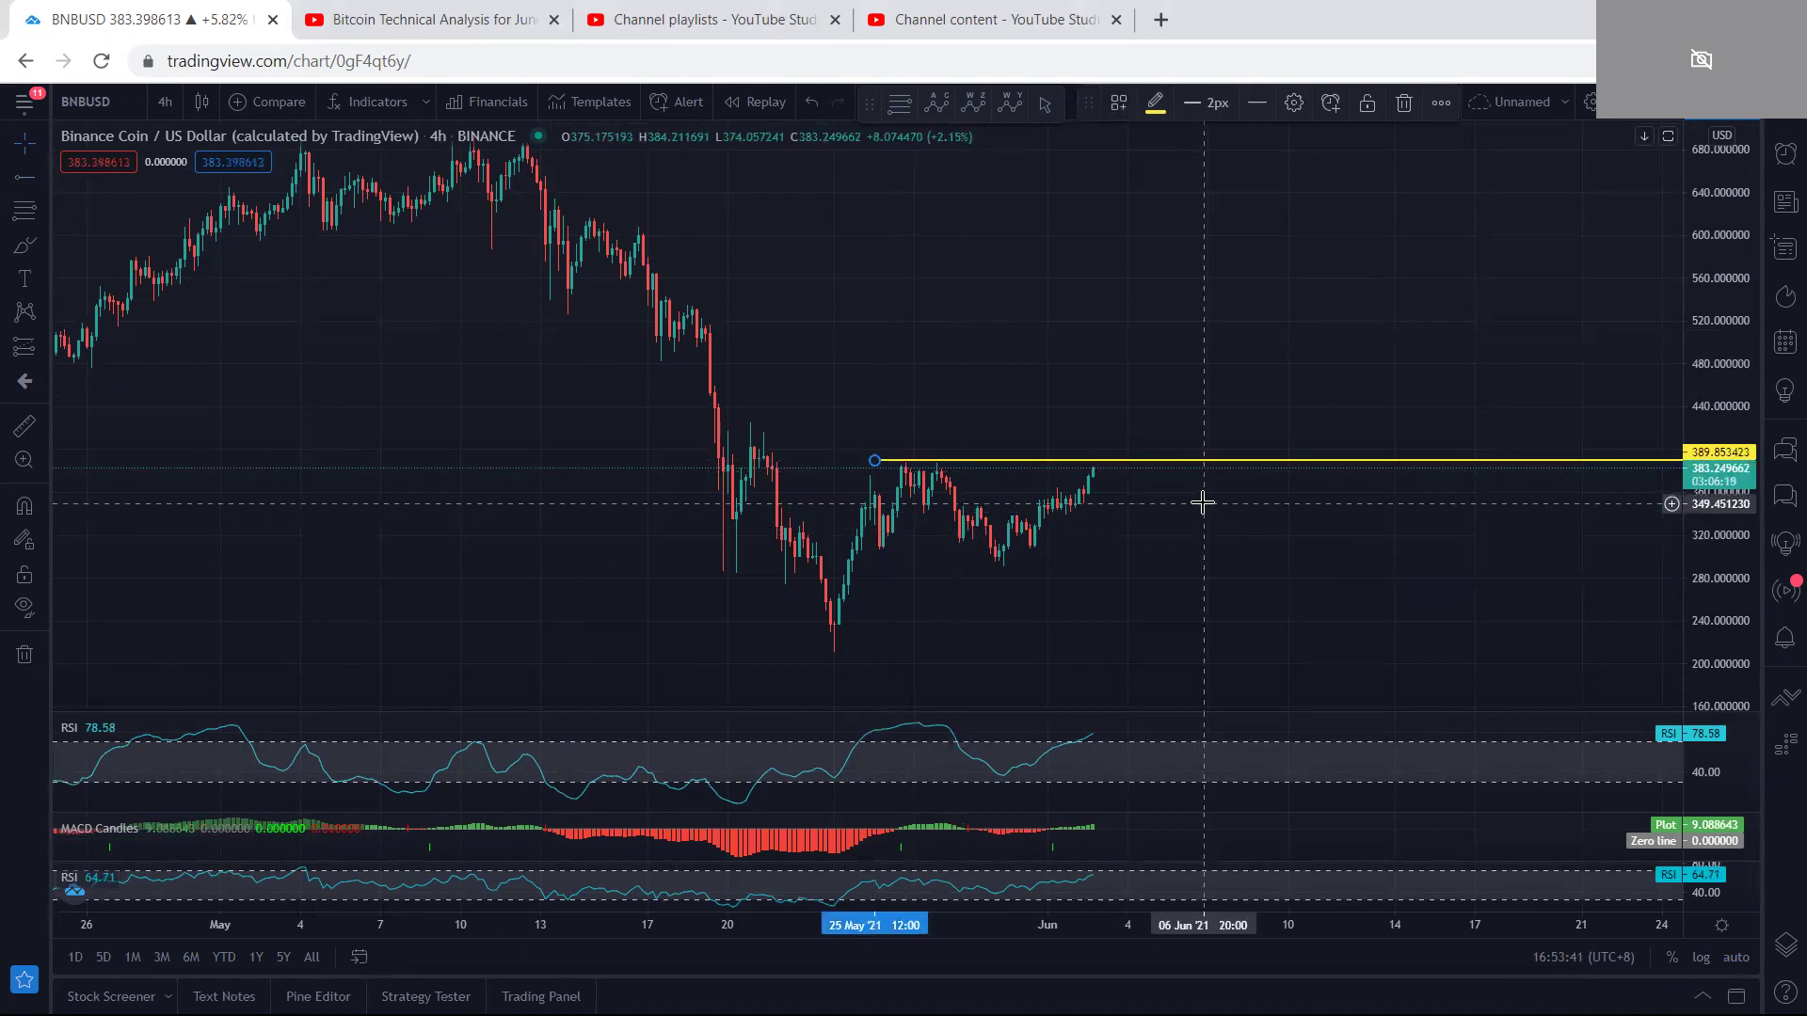
Step: Move the horizontal ray onto the tops of the late-May candles at about 389.14
{"action": "left_click_drag", "start_coordinate": [1707, 569], "coordinate": [1709, 499]}
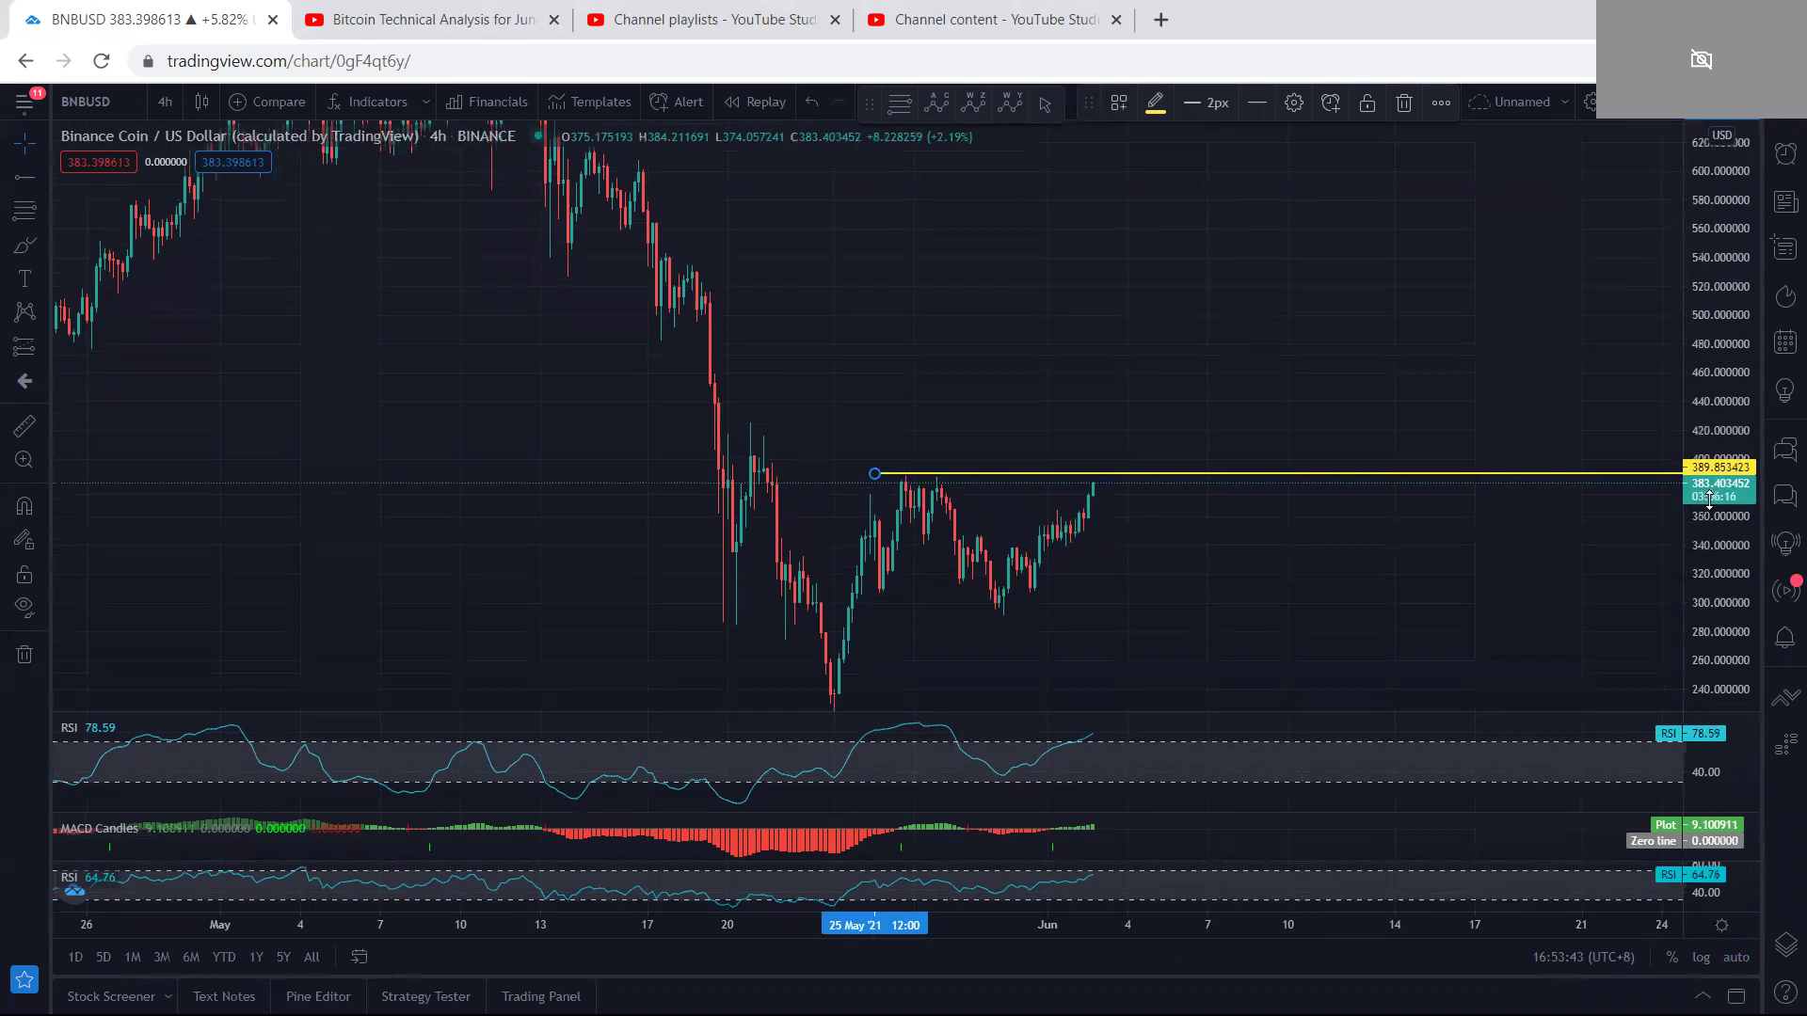
{"action": "left_click_drag", "start_coordinate": [1198, 590], "coordinate": [1153, 424]}
{"action": "left_click_drag", "start_coordinate": [1708, 531], "coordinate": [1772, 226]}
{"action": "left_click_drag", "start_coordinate": [1294, 339], "coordinate": [1299, 512]}
{"action": "left_click_drag", "start_coordinate": [842, 298], "coordinate": [835, 303]}
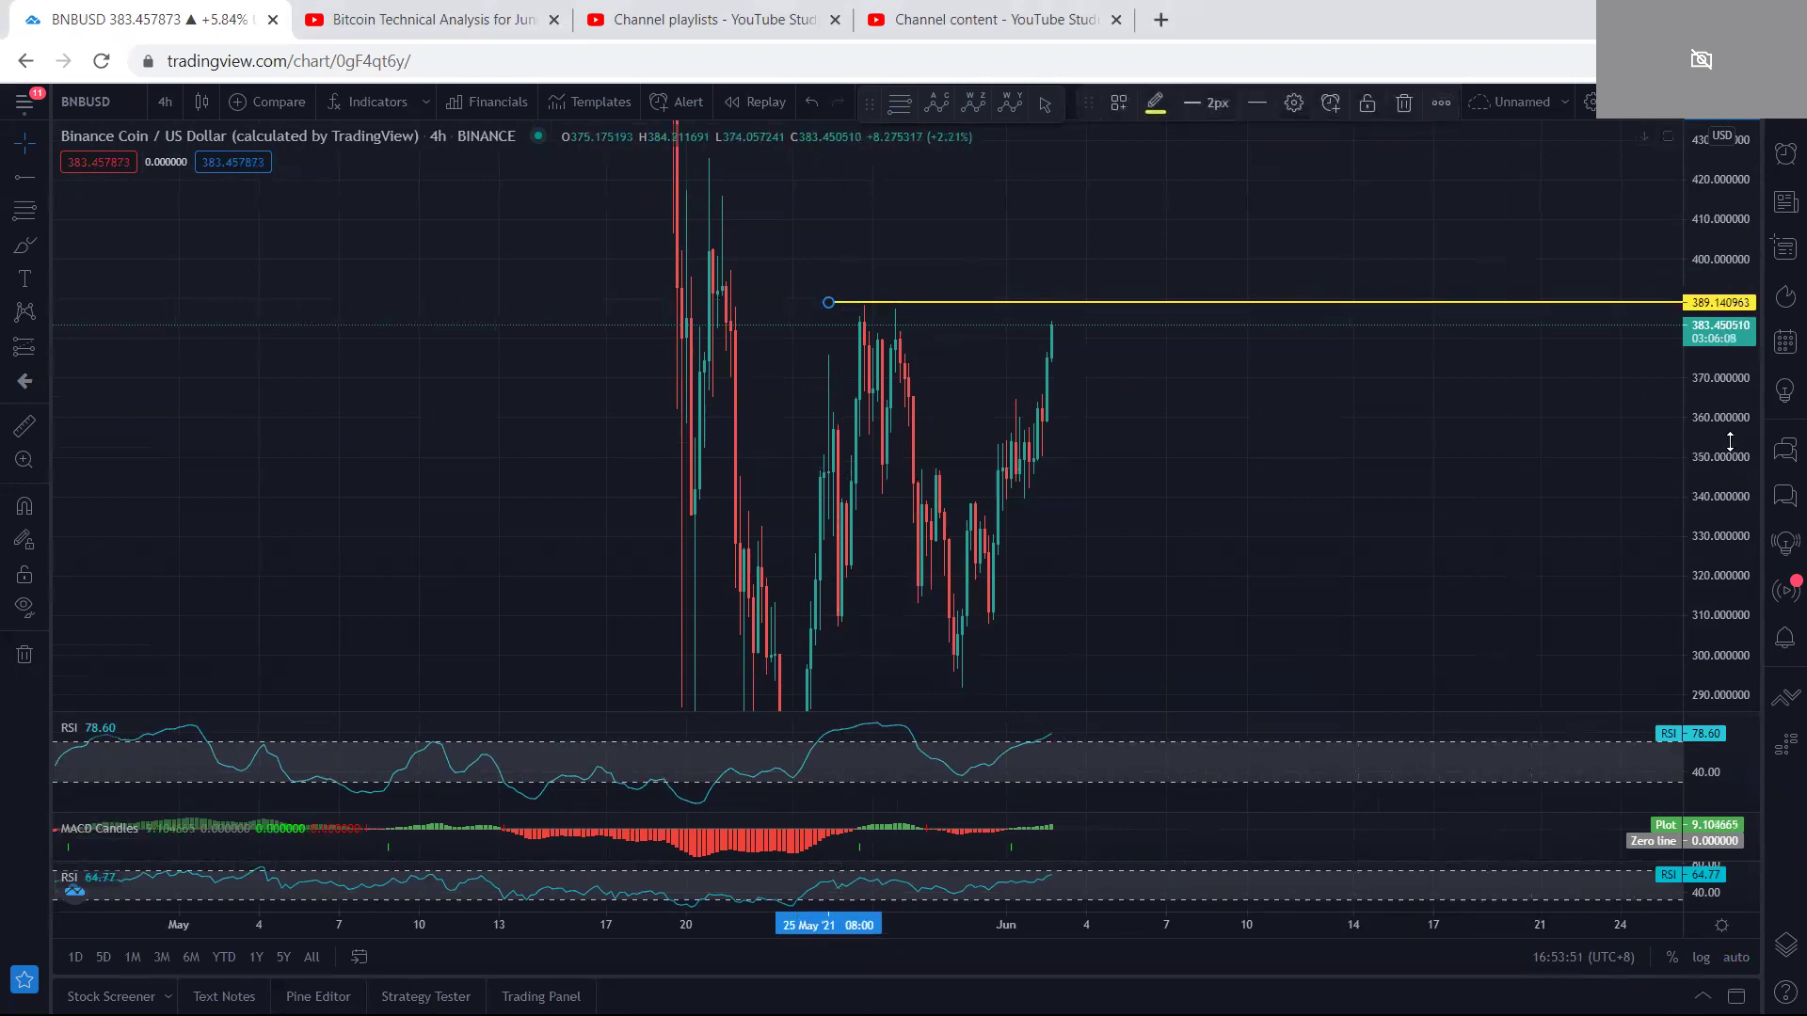
{"action": "double_click", "coordinate": [1730, 445]}
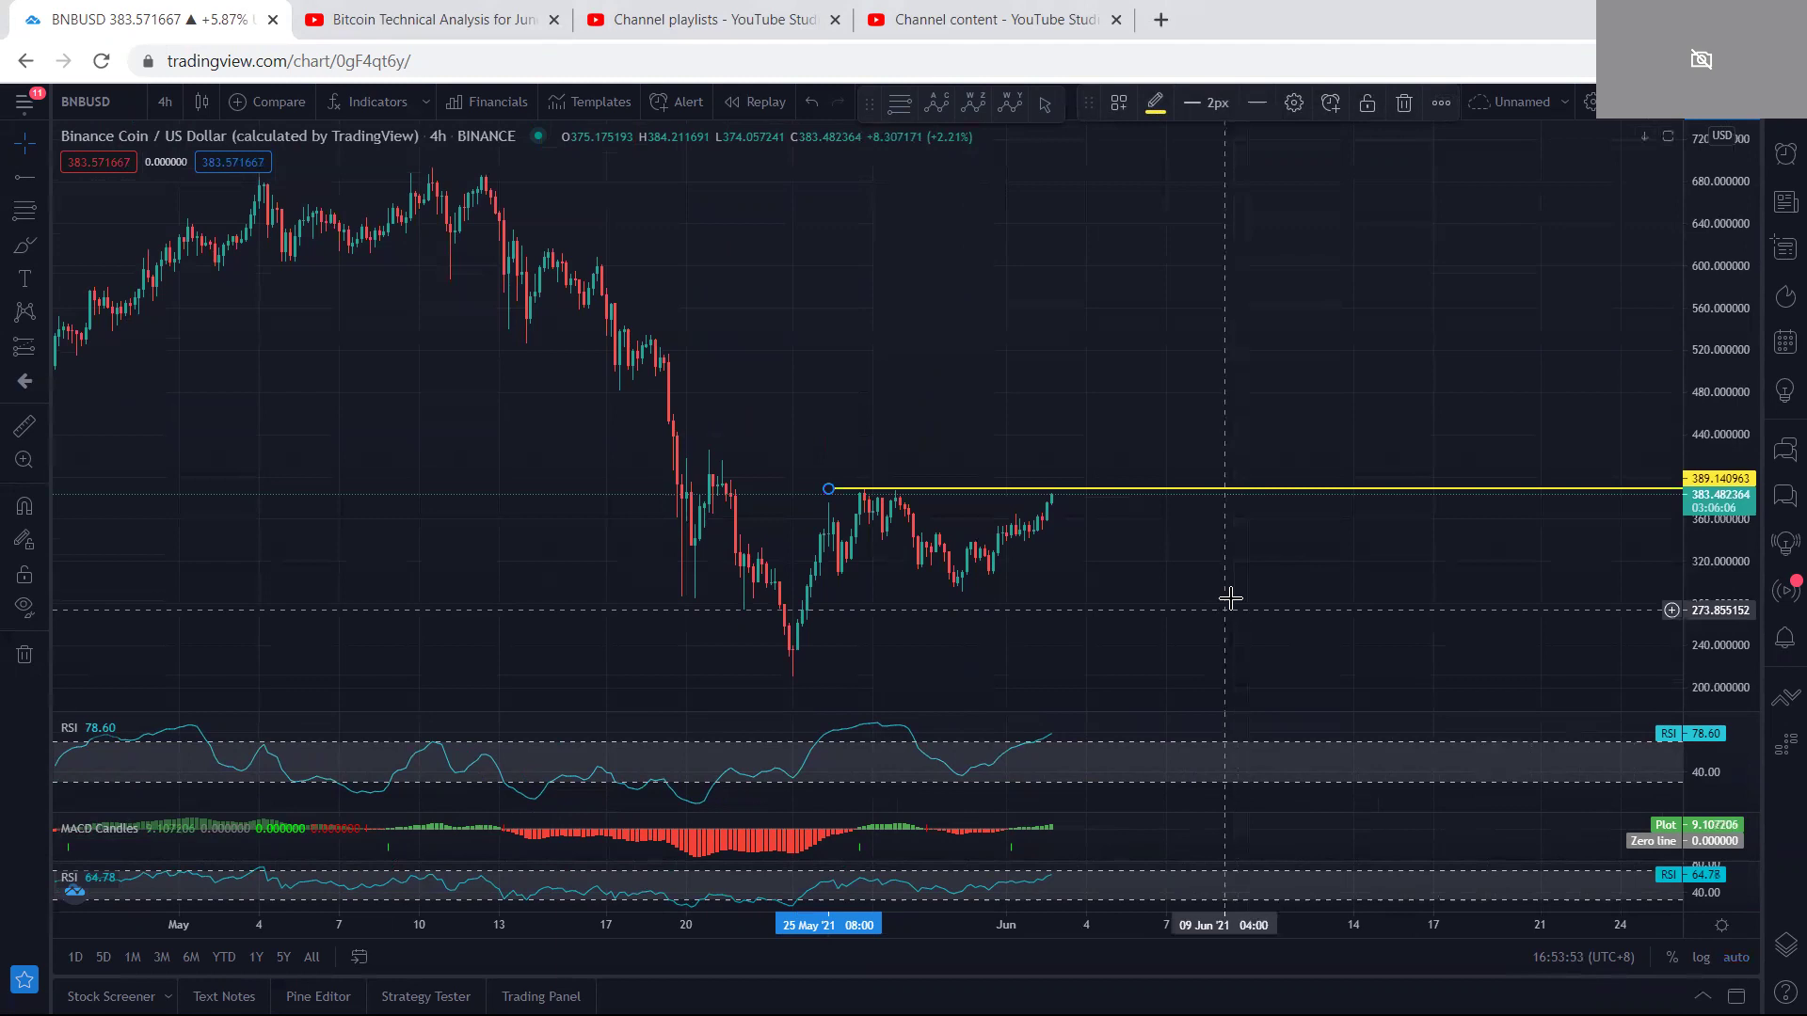
{"action": "left_click_drag", "start_coordinate": [1230, 583], "coordinate": [1238, 561]}
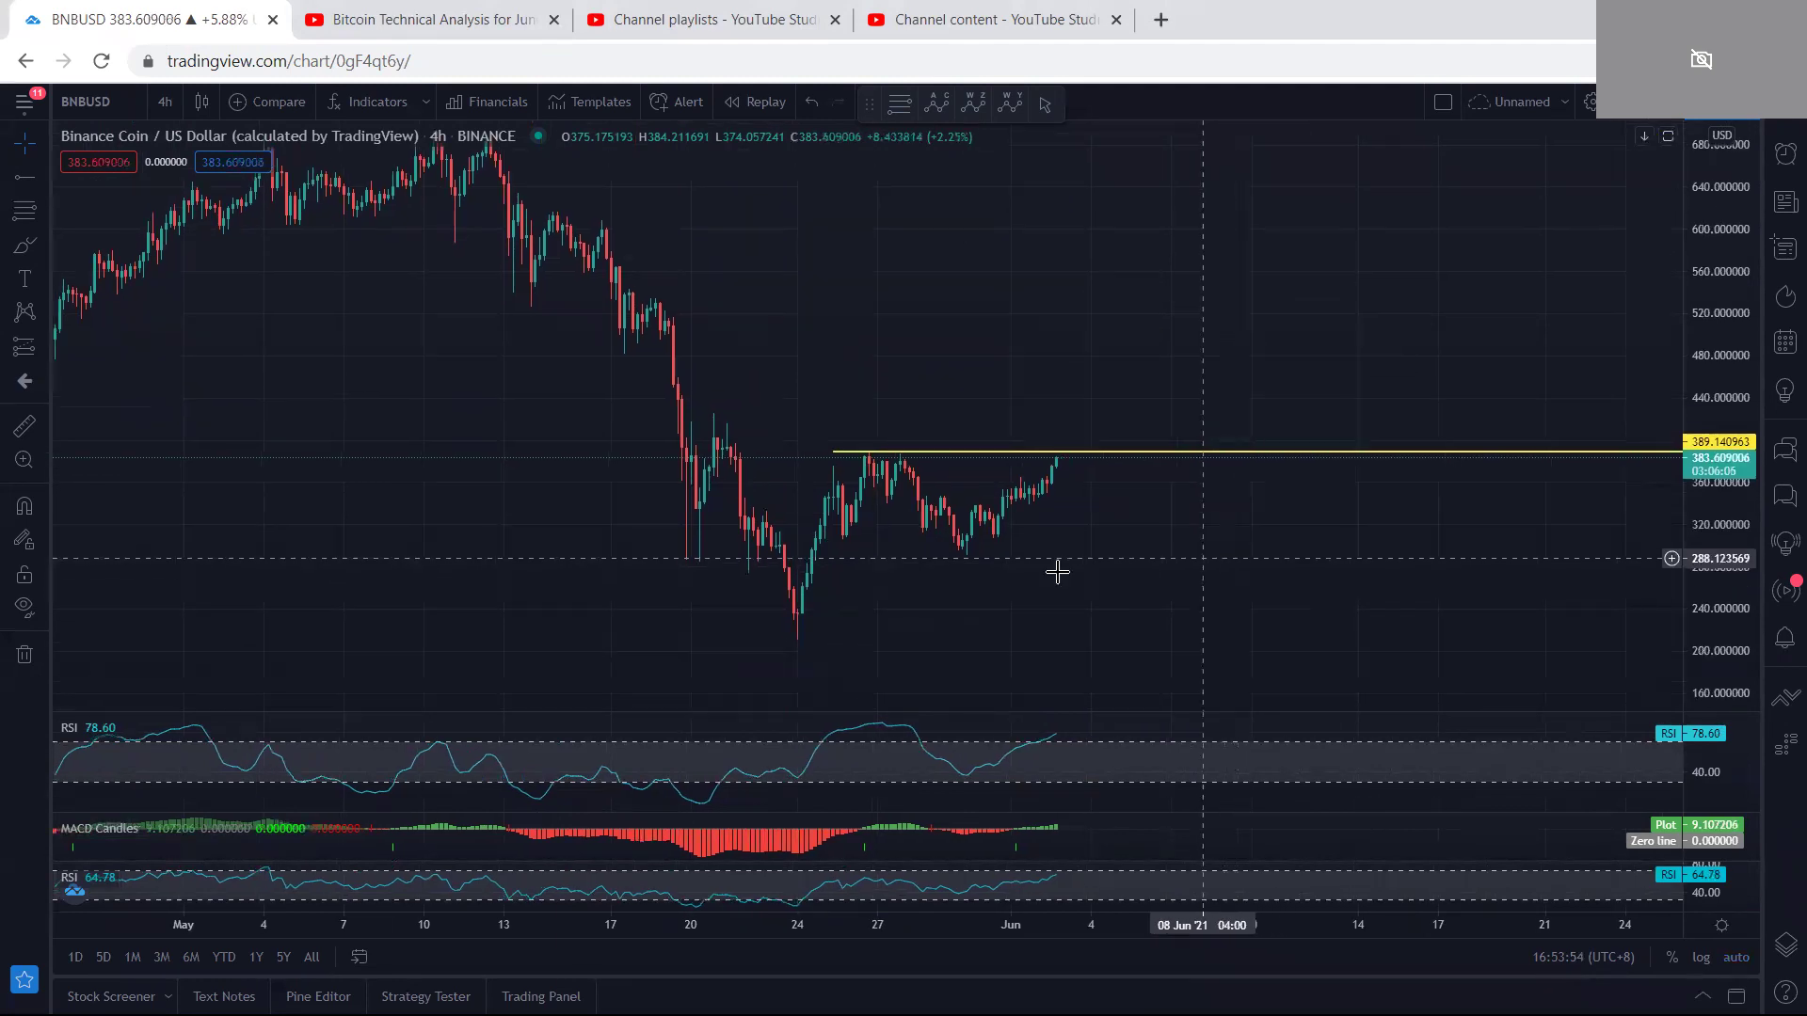
Step: Examine the upper RSI pane and the MACD Candles pane of the 4-hour chart at full size
{"action": "double_click", "coordinate": [1118, 758]}
{"action": "double_click", "coordinate": [1148, 427]}
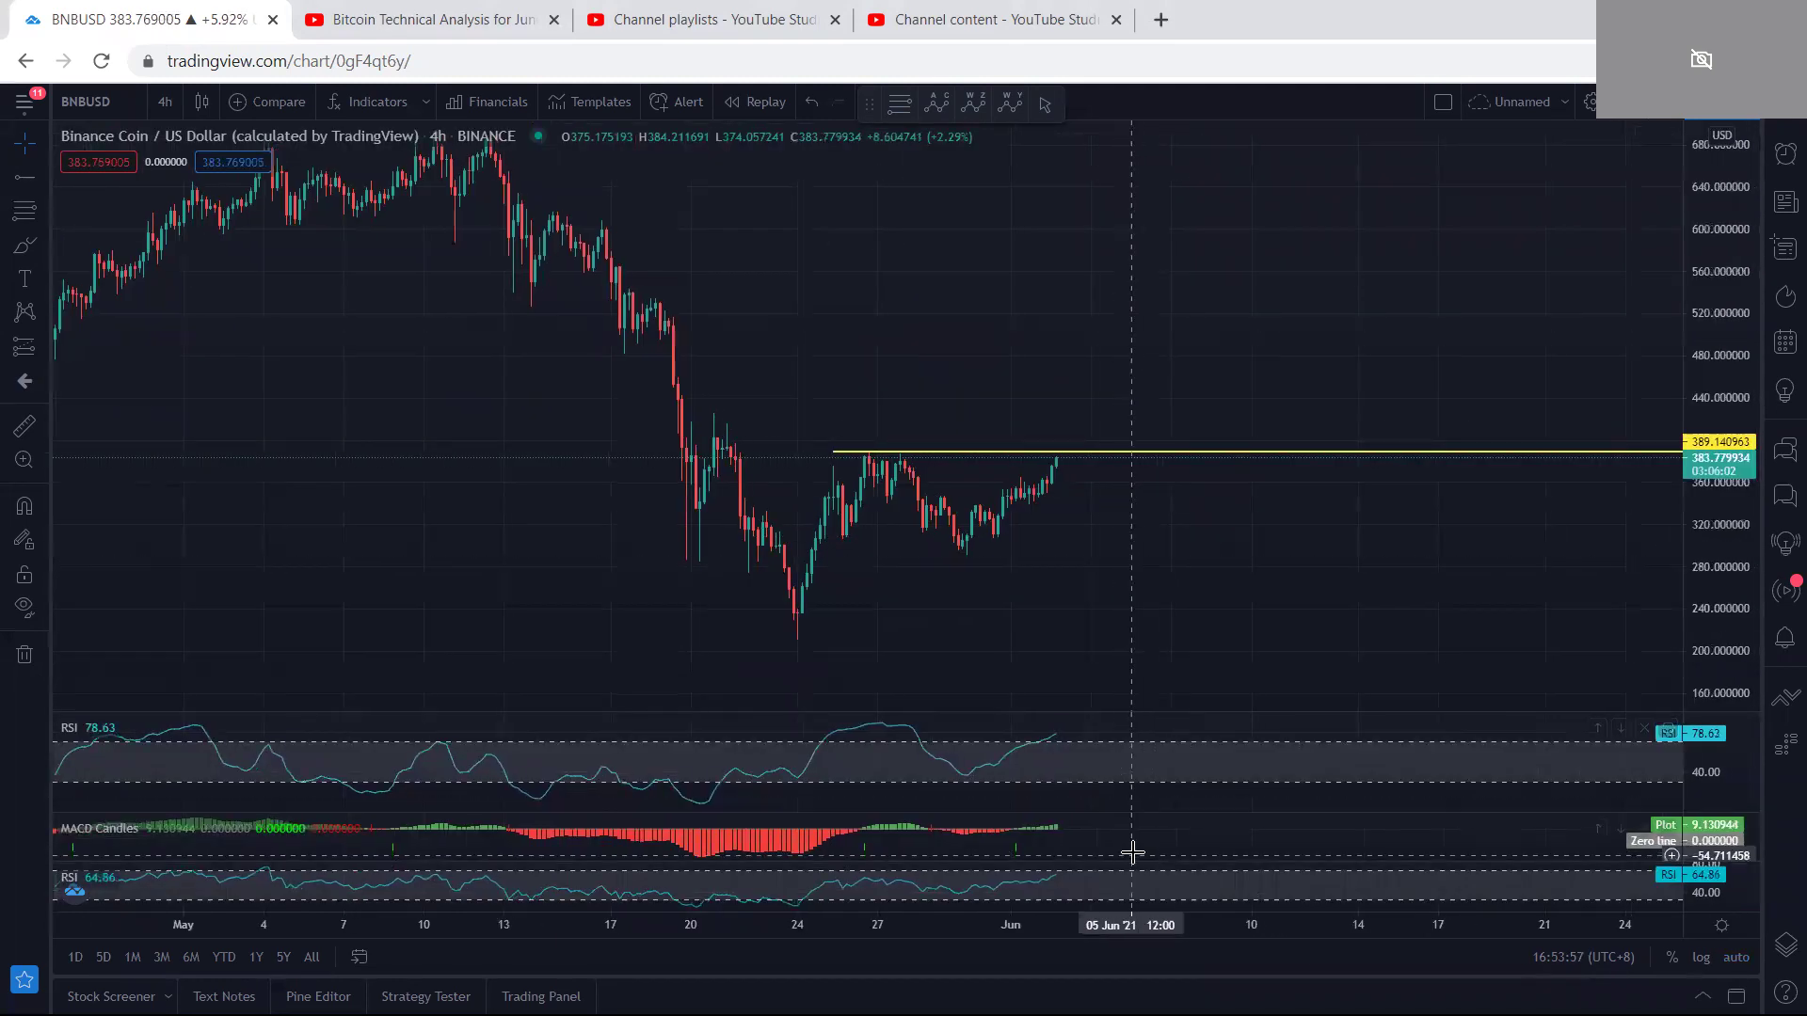
{"action": "double_click", "coordinate": [1131, 844]}
{"action": "double_click", "coordinate": [1134, 448]}
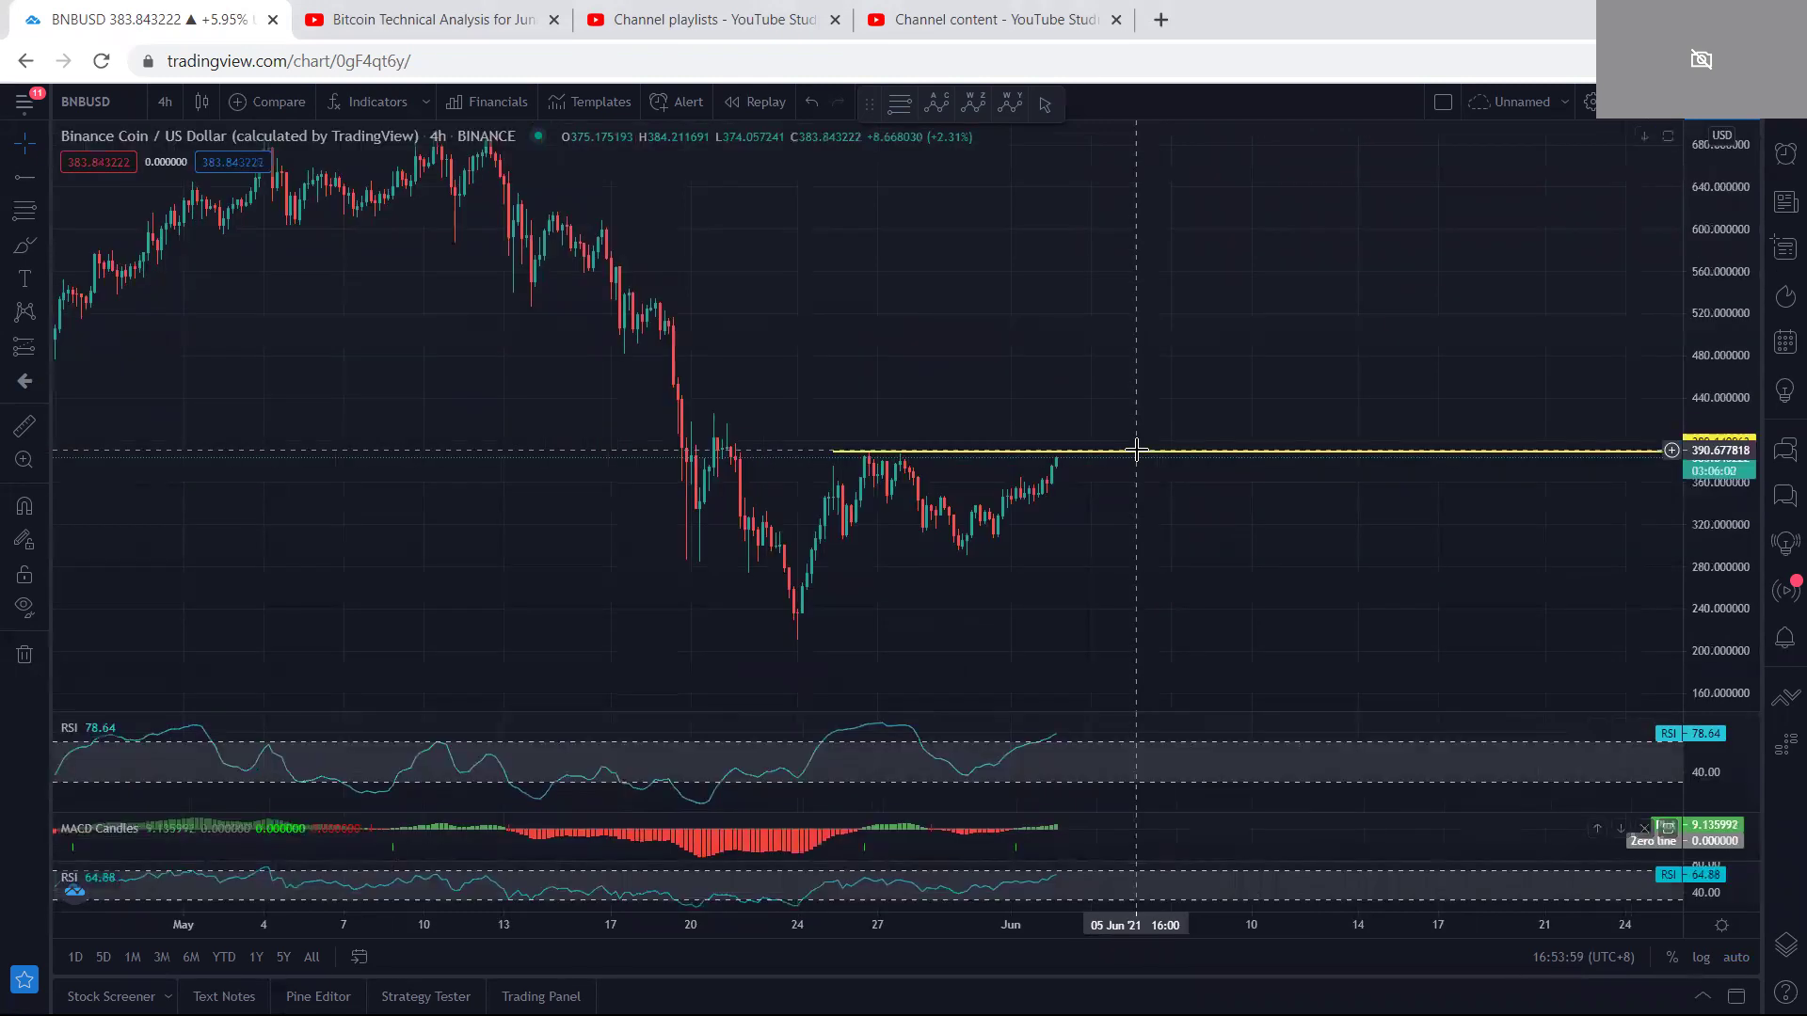
Step: Sketch the late-May swing under the horizontal ray, a rising line below it and a projected drop to about 320, and clear the sketch
{"action": "left_click_drag", "start_coordinate": [1145, 575], "coordinate": [1146, 575]}
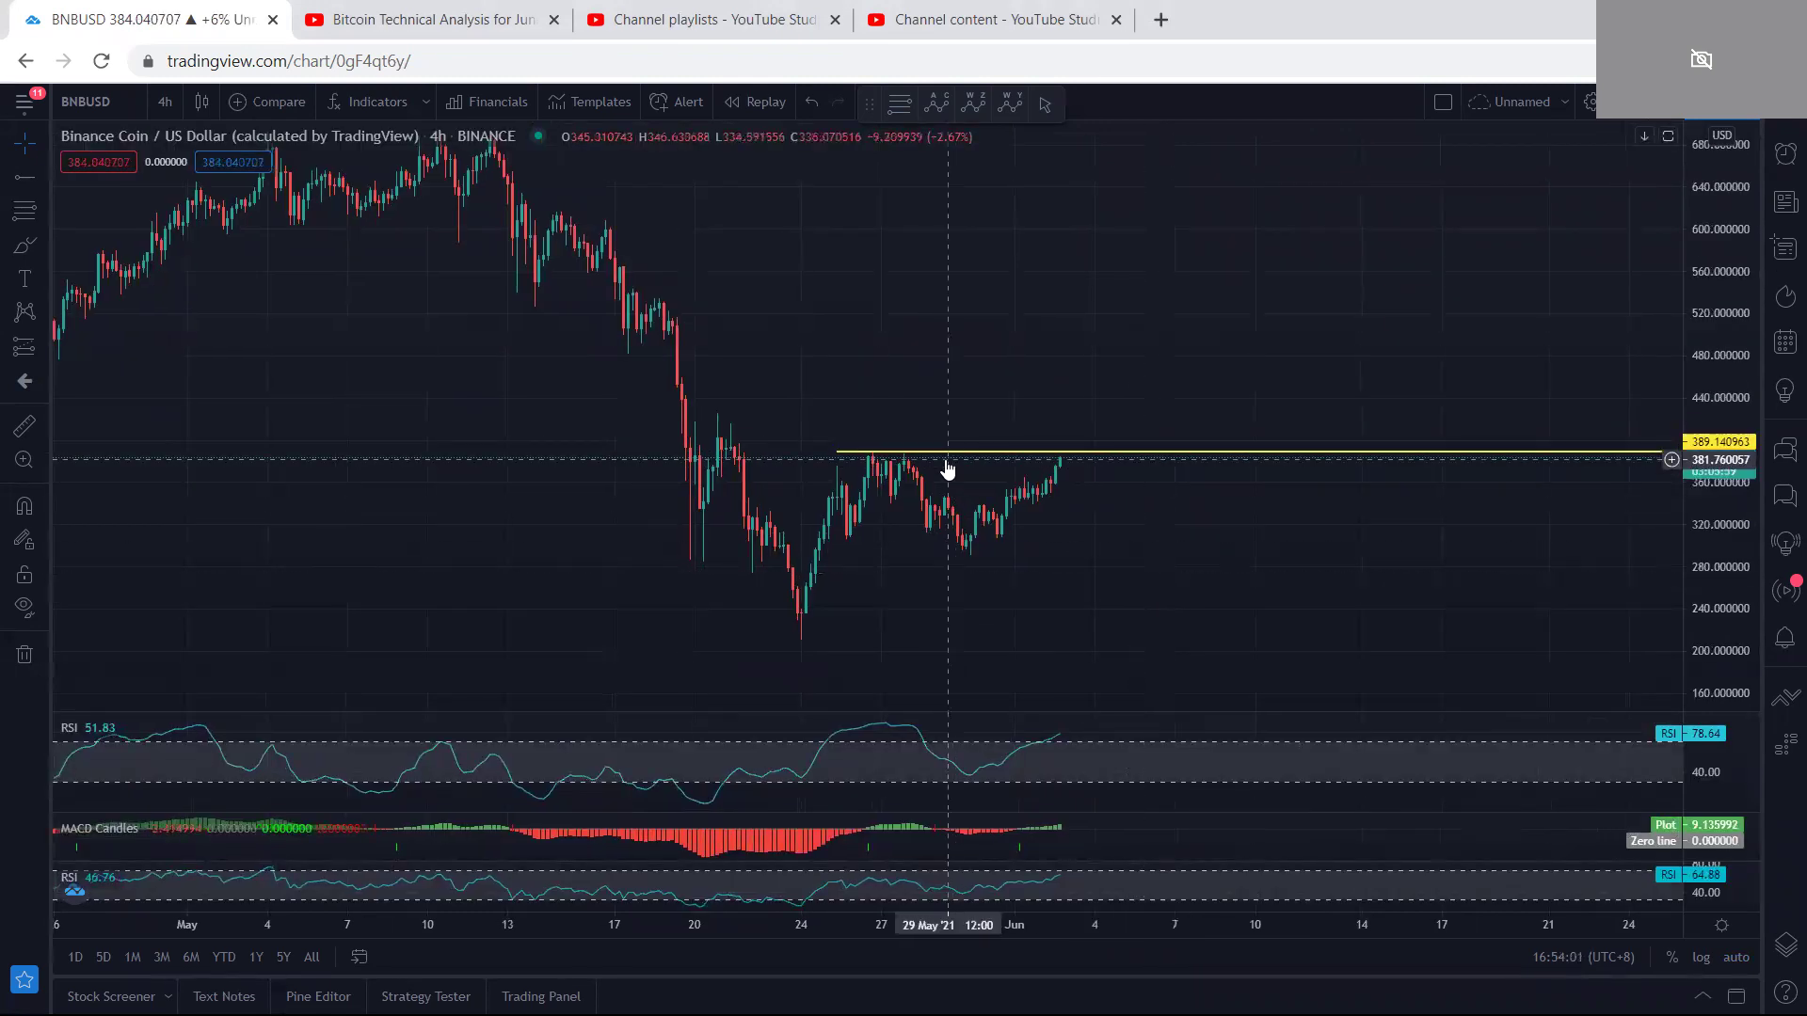
{"action": "left_click", "coordinate": [672, 122]}
{"action": "mouse_move", "coordinate": [779, 577]}
{"action": "left_mouse_down"}
{"action": "mouse_move", "coordinate": [861, 473]}
{"action": "mouse_move", "coordinate": [1026, 466]}
{"action": "left_mouse_up"}
{"action": "left_click_drag", "start_coordinate": [838, 453], "coordinate": [1013, 453]}
{"action": "left_click_drag", "start_coordinate": [844, 616], "coordinate": [957, 562]}
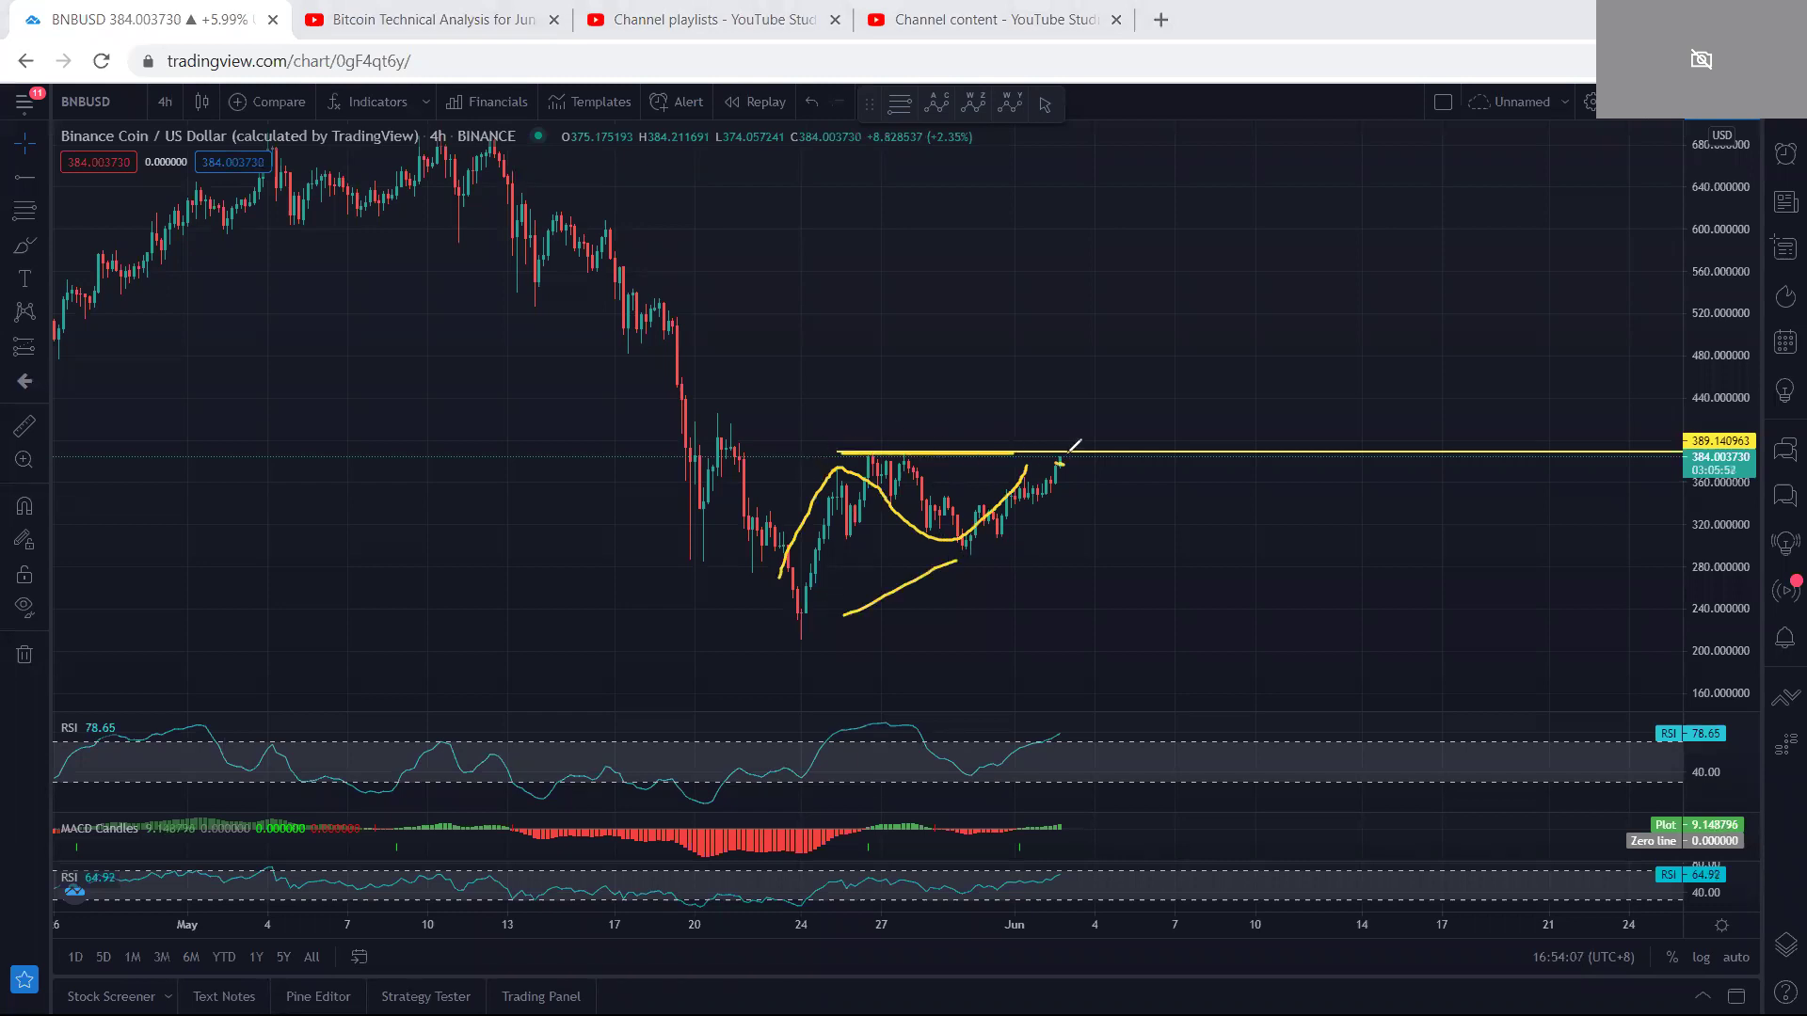
{"action": "left_click_drag", "start_coordinate": [1074, 446], "coordinate": [1156, 513]}
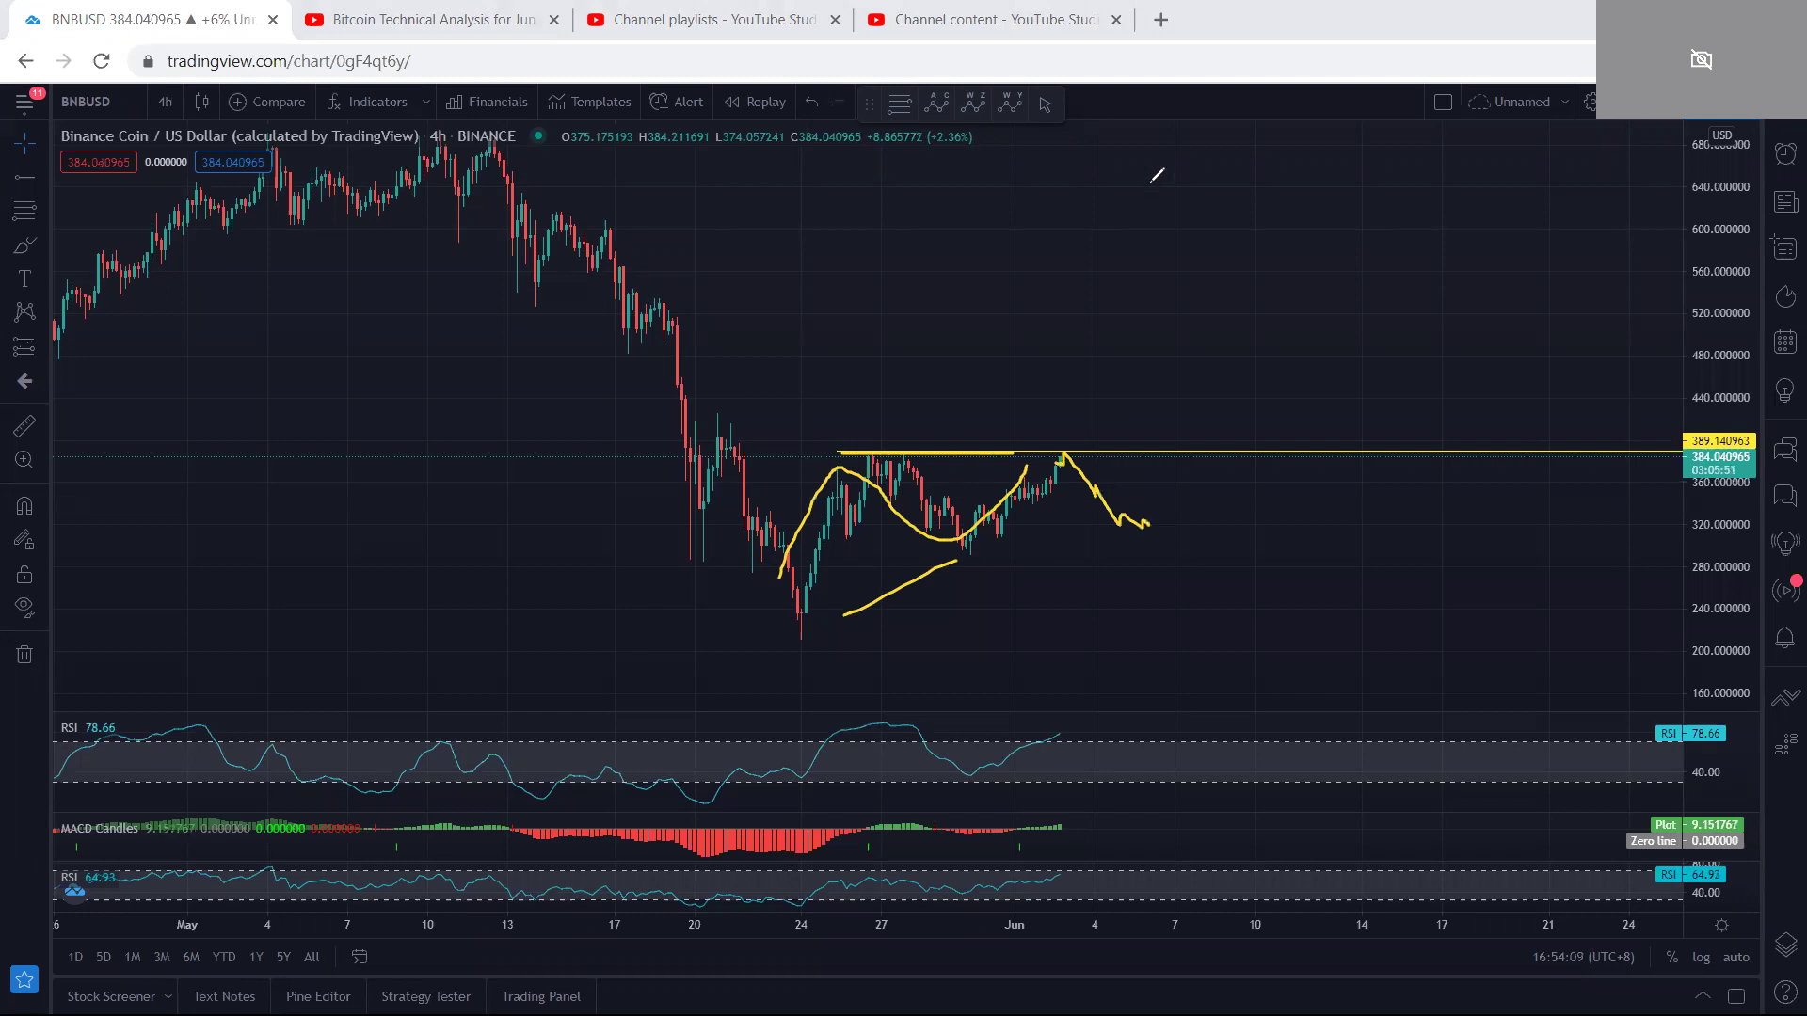
{"action": "key", "text": "e"}
Step: Sketch the late-May decline and a matching drop from the latest candle, and delete the horizontal ray on the highs
{"action": "left_click_drag", "start_coordinate": [892, 471], "coordinate": [963, 526]}
{"action": "left_click_drag", "start_coordinate": [1055, 454], "coordinate": [1102, 510]}
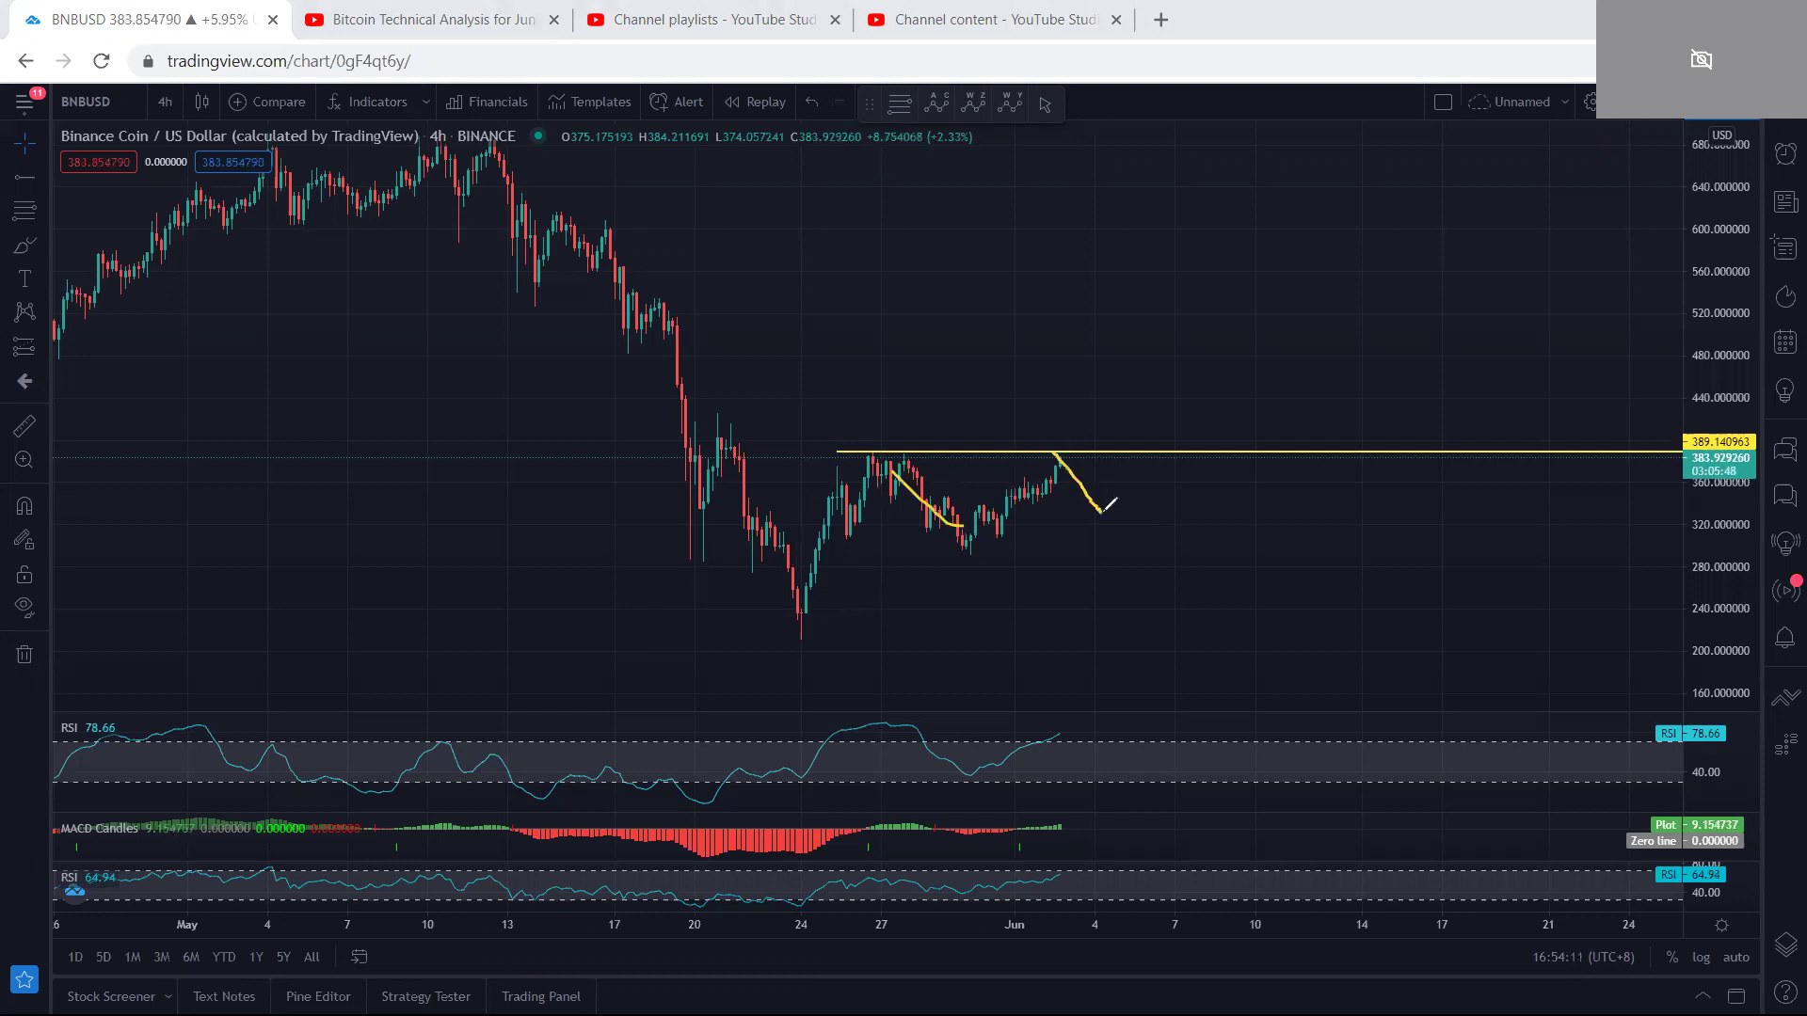
{"action": "left_click", "coordinate": [848, 453]}
{"action": "key", "text": "Delete"}
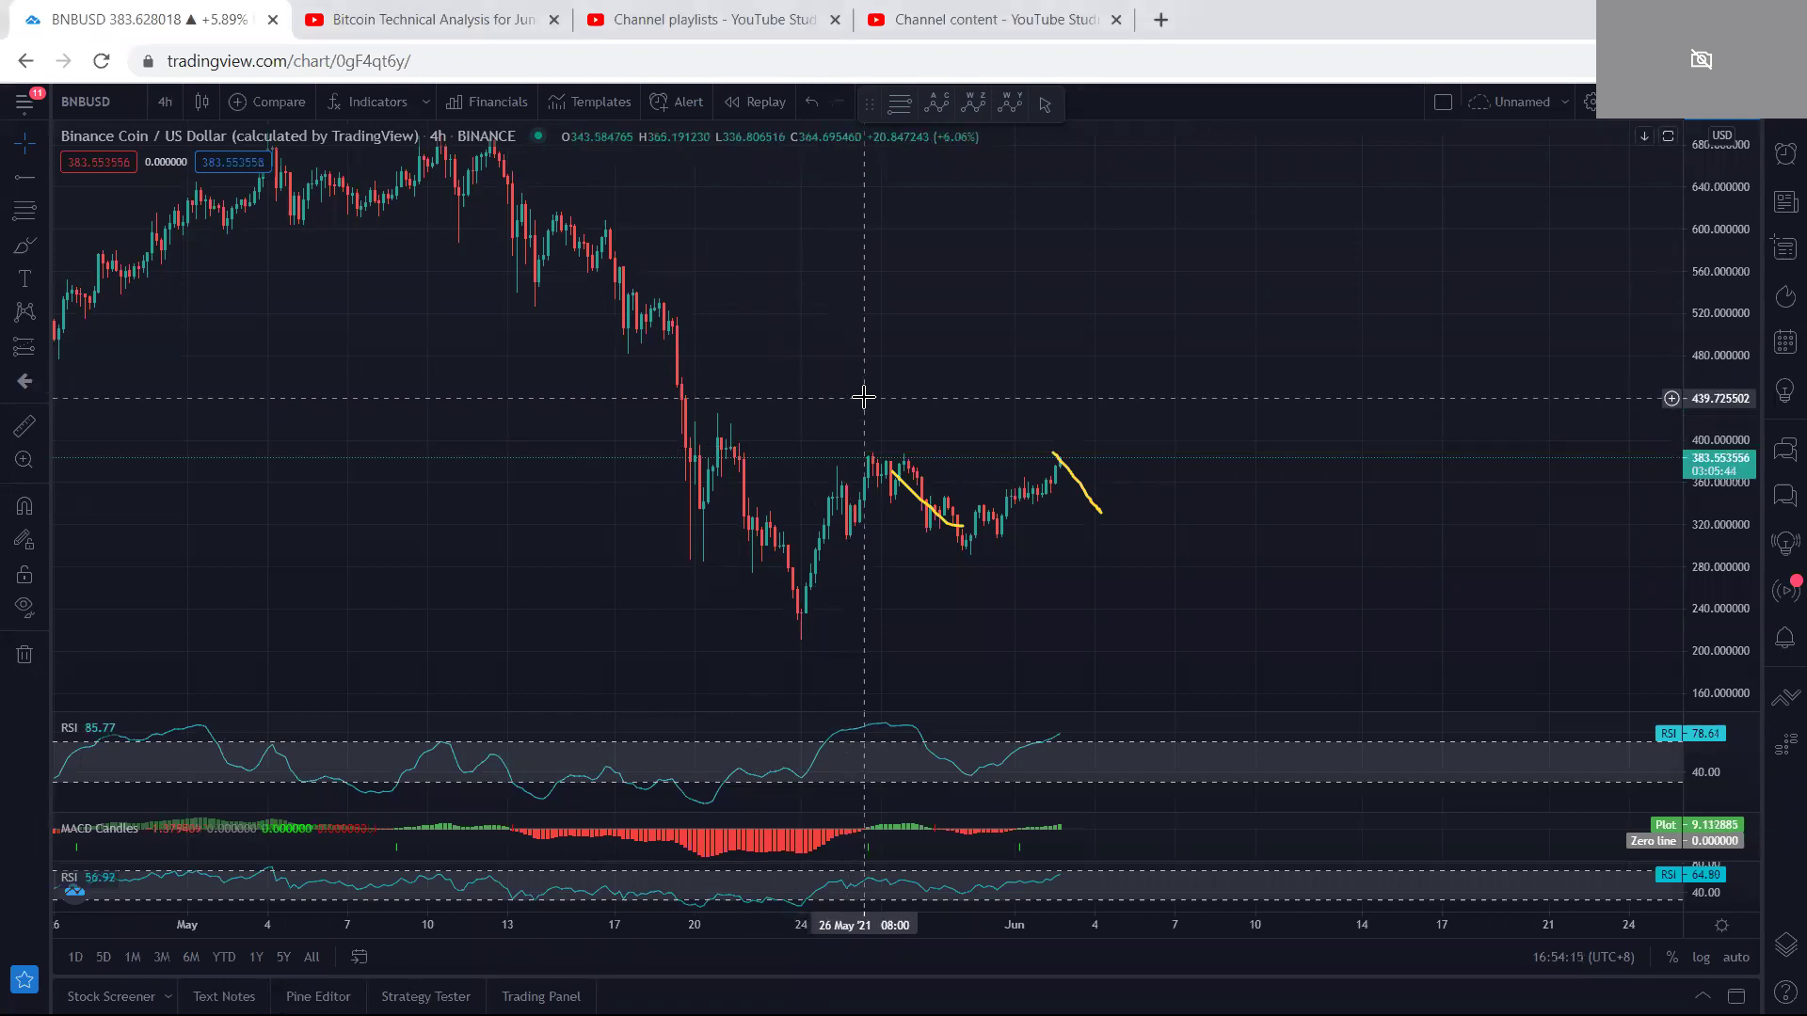
Step: Undo the two decline strokes, and sketch and clear a breakout above the late-May highs with a consolidation and a rise to about 490
{"action": "left_click_drag", "start_coordinate": [858, 398], "coordinate": [854, 389]}
{"action": "key", "text": "ctrl+z"}
{"action": "key", "text": "ctrl+z"}
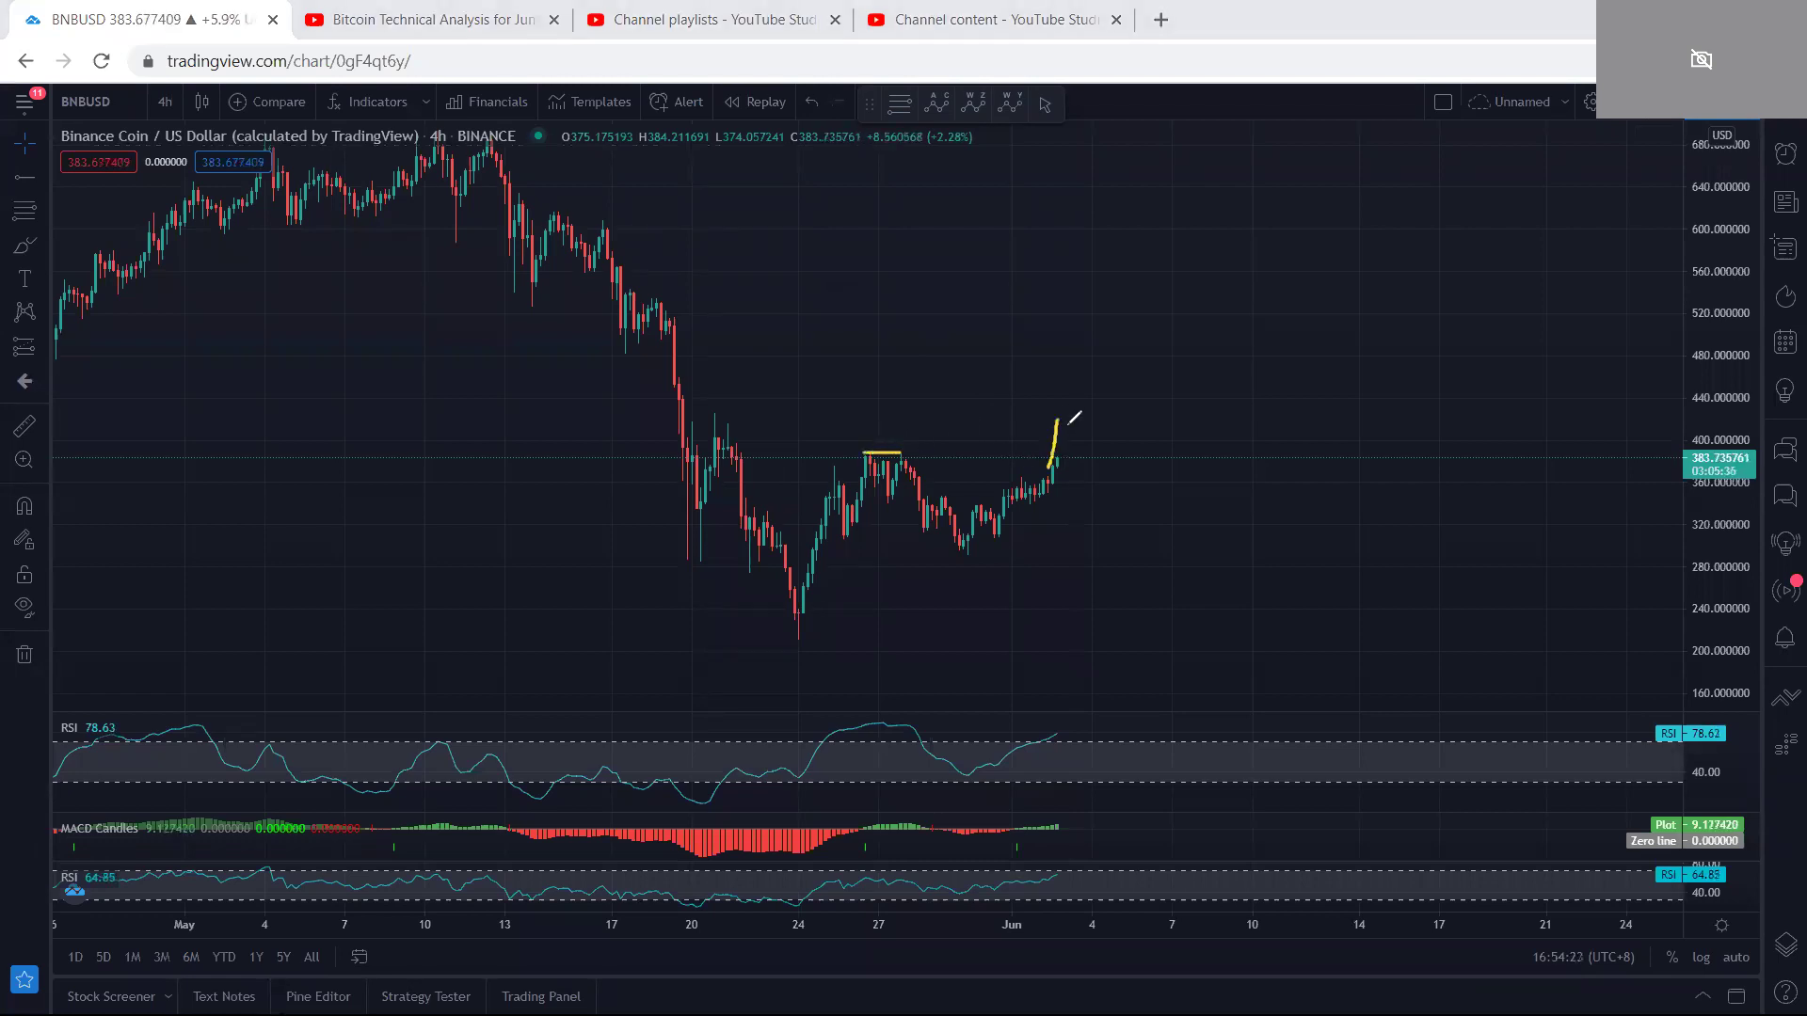
{"action": "left_click_drag", "start_coordinate": [1069, 423], "coordinate": [1107, 341]}
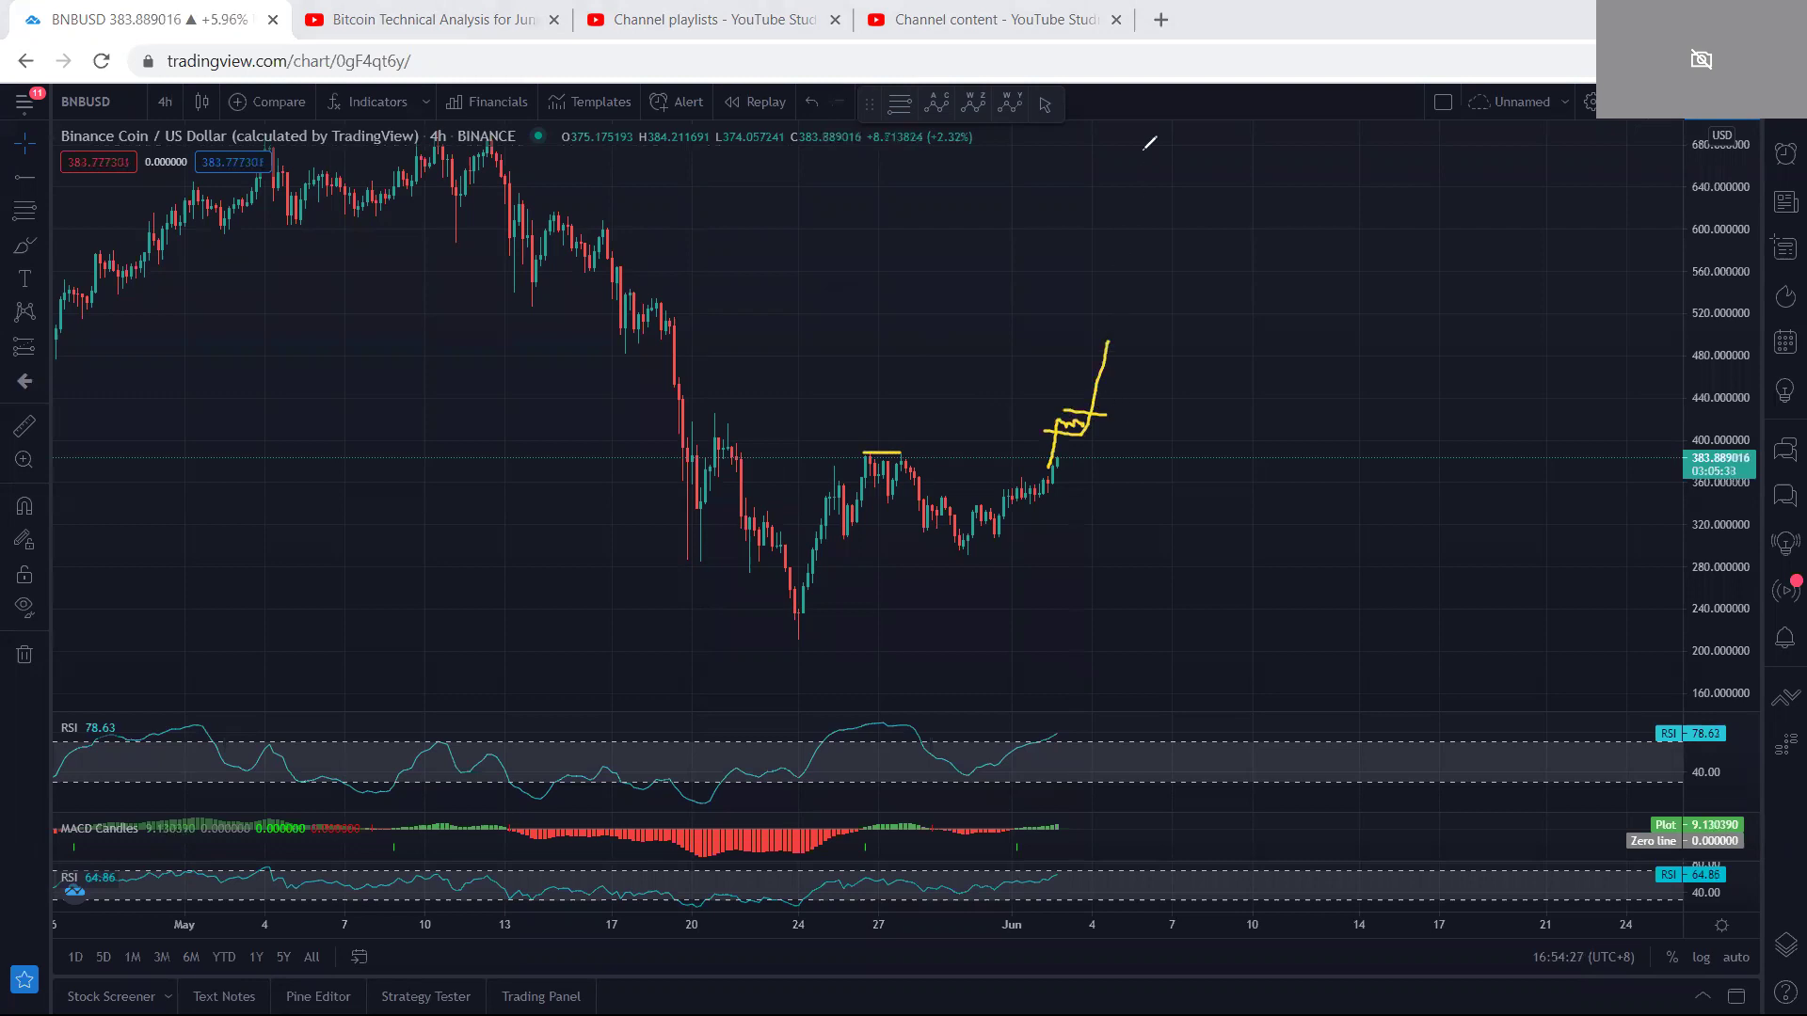
{"action": "key", "text": "e"}
Step: Mark the late-May highs, box the indicator readings since about 27 May, sketch the possible decline and breakout, and clear all marks
{"action": "left_click_drag", "start_coordinate": [862, 449], "coordinate": [912, 451]}
{"action": "mouse_move", "coordinate": [898, 698]}
{"action": "left_mouse_down"}
{"action": "mouse_move", "coordinate": [1117, 855]}
{"action": "mouse_move", "coordinate": [951, 677]}
{"action": "mouse_move", "coordinate": [942, 689]}
{"action": "left_mouse_up"}
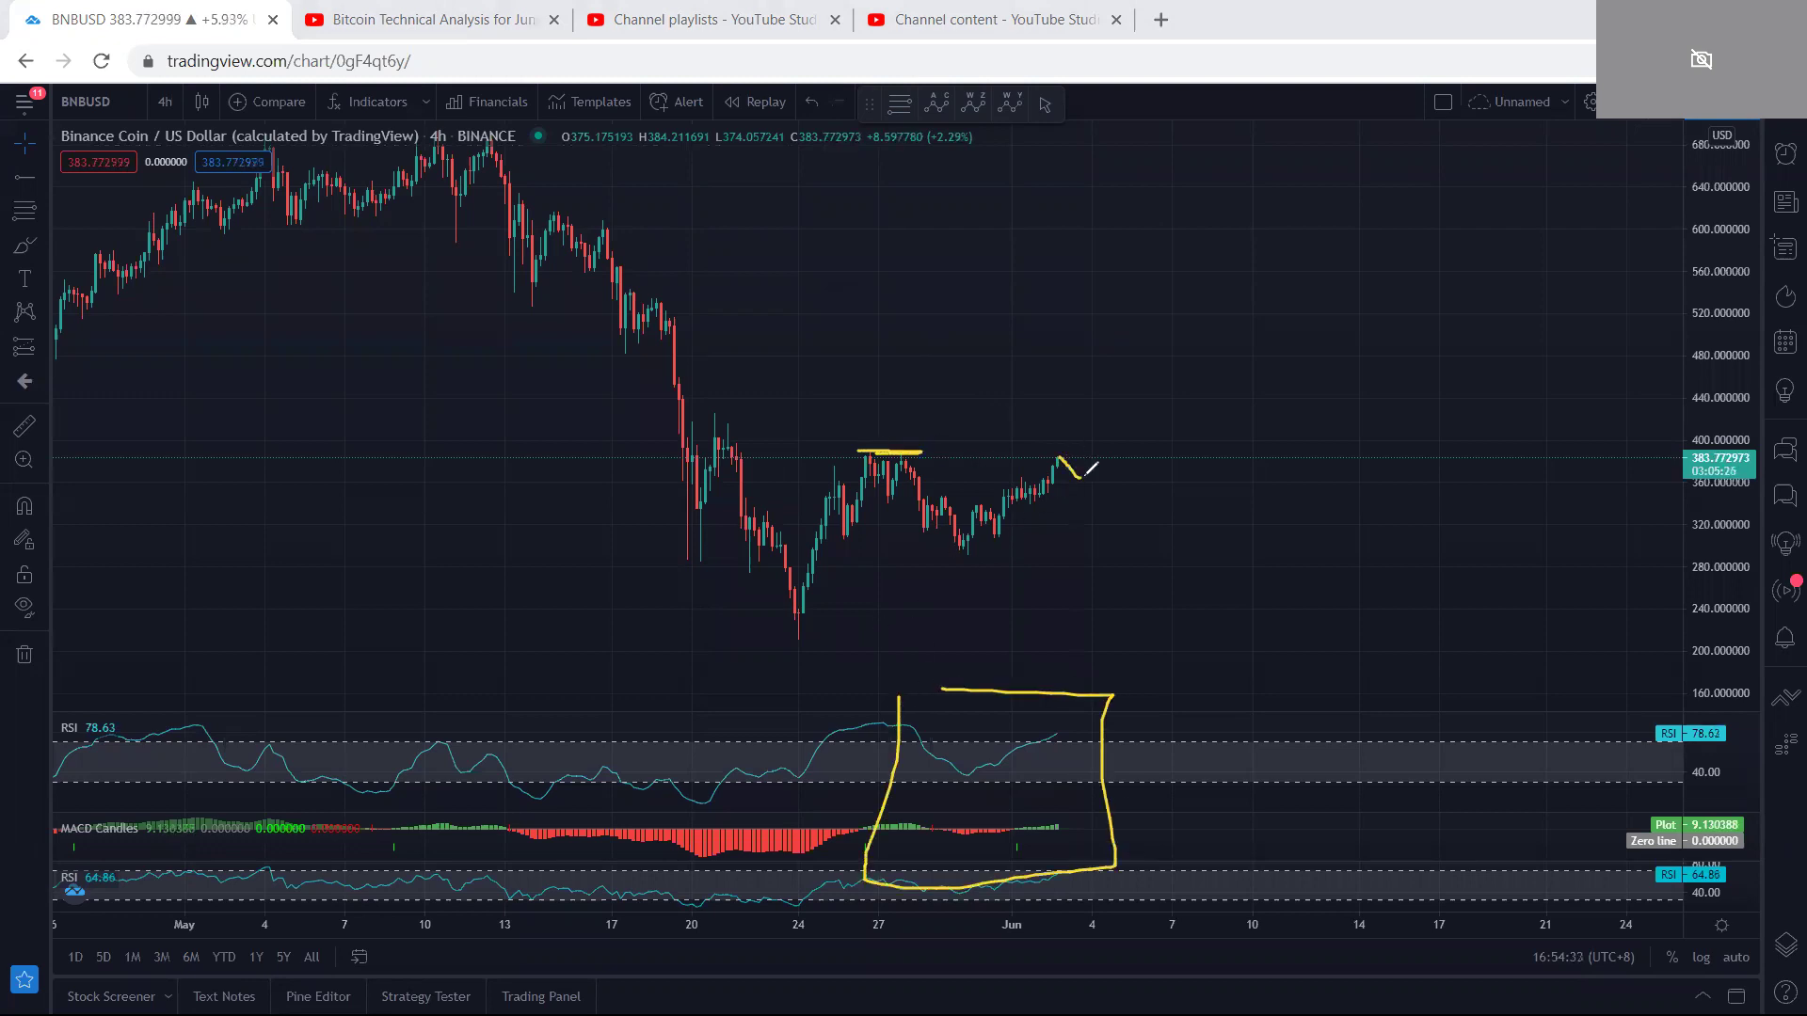
{"action": "left_click_drag", "start_coordinate": [875, 463], "coordinate": [960, 537]}
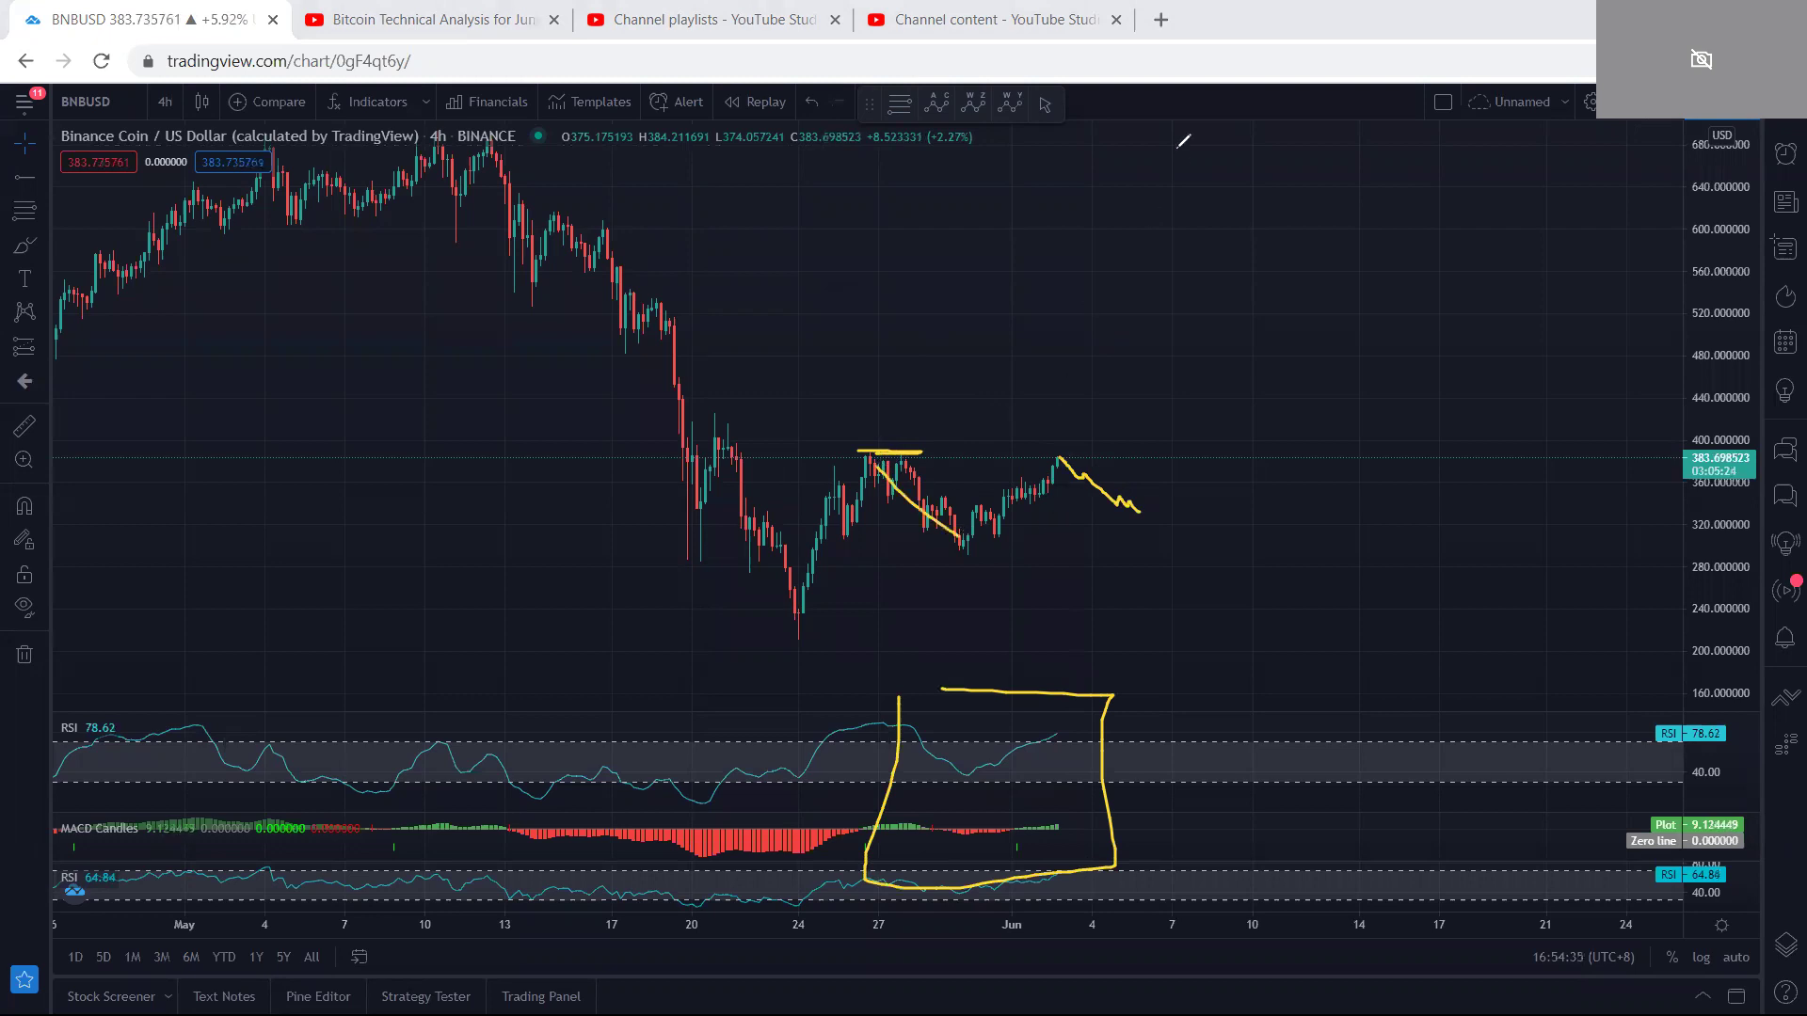
{"action": "key", "text": "e"}
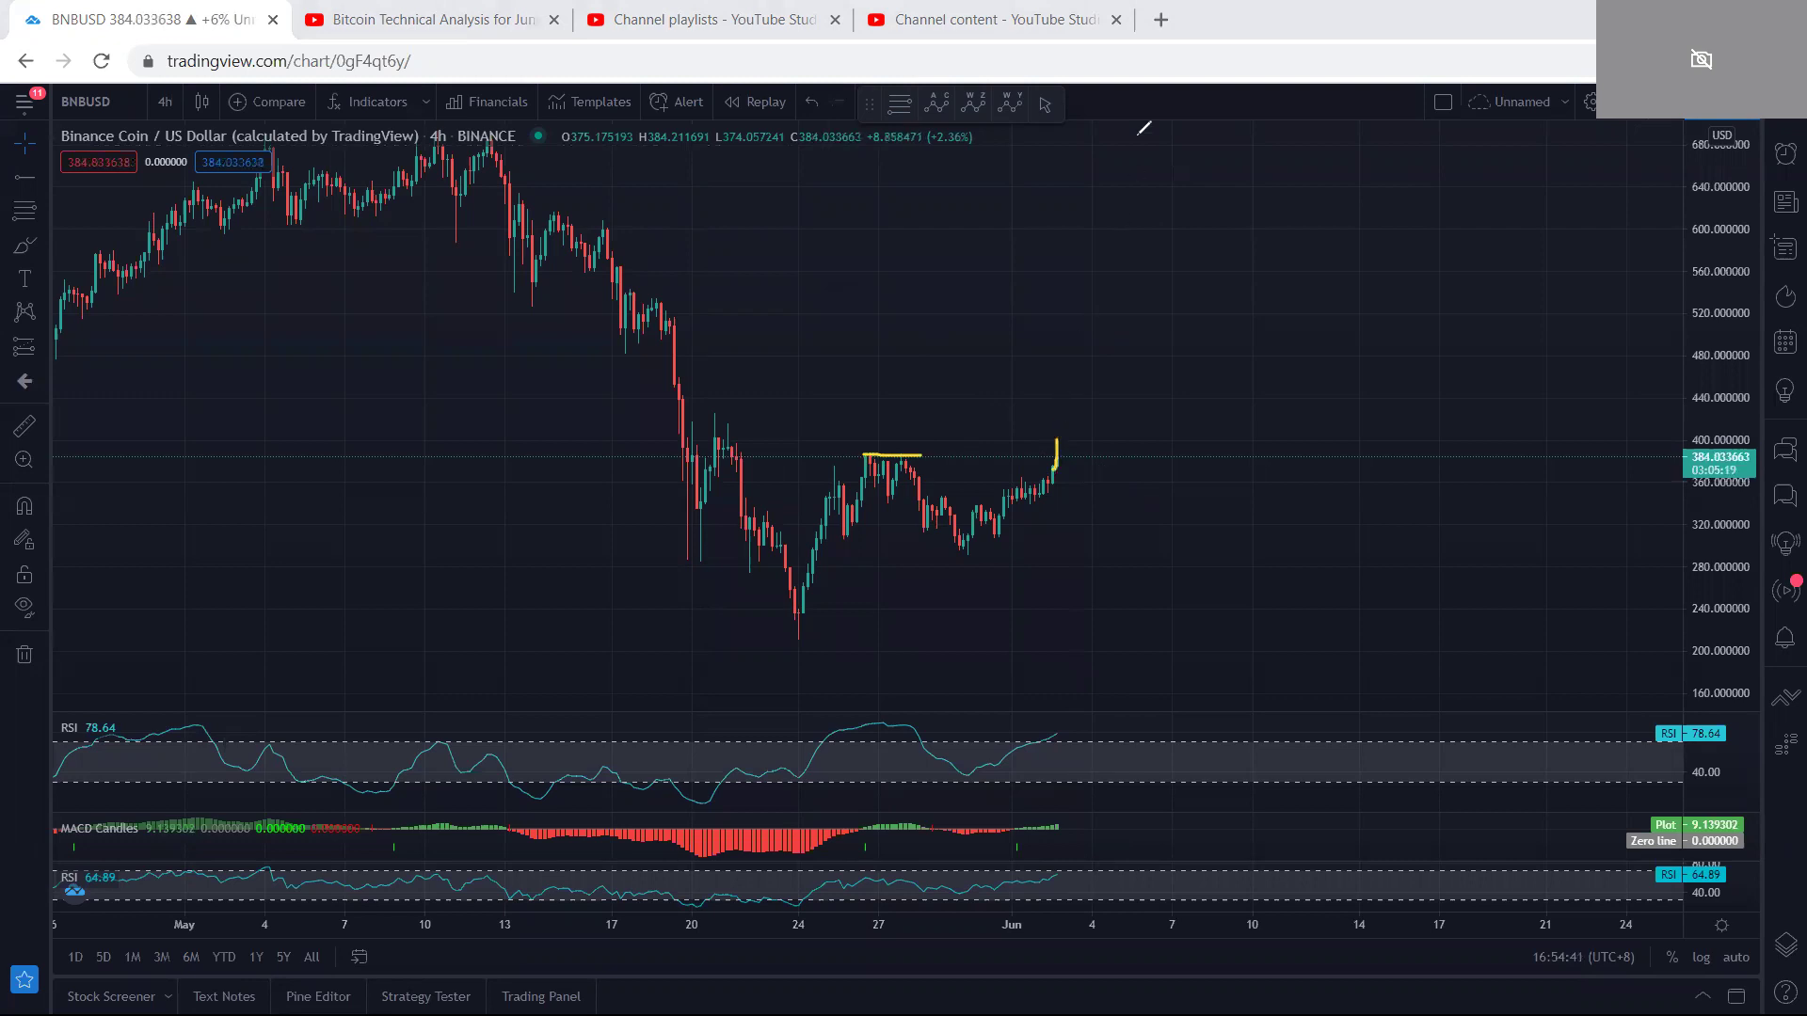
{"action": "key", "text": "e"}
{"action": "mouse_move", "coordinate": [889, 676]}
{"action": "left_mouse_down"}
{"action": "mouse_move", "coordinate": [941, 875]}
{"action": "mouse_move", "coordinate": [928, 679]}
{"action": "mouse_move", "coordinate": [903, 688]}
{"action": "left_mouse_up"}
{"action": "key", "text": "Escape"}
Step: Switch the BNBUSD chart to the 1-hour interval
{"action": "left_click", "coordinate": [169, 101]}
{"action": "left_click", "coordinate": [151, 420]}
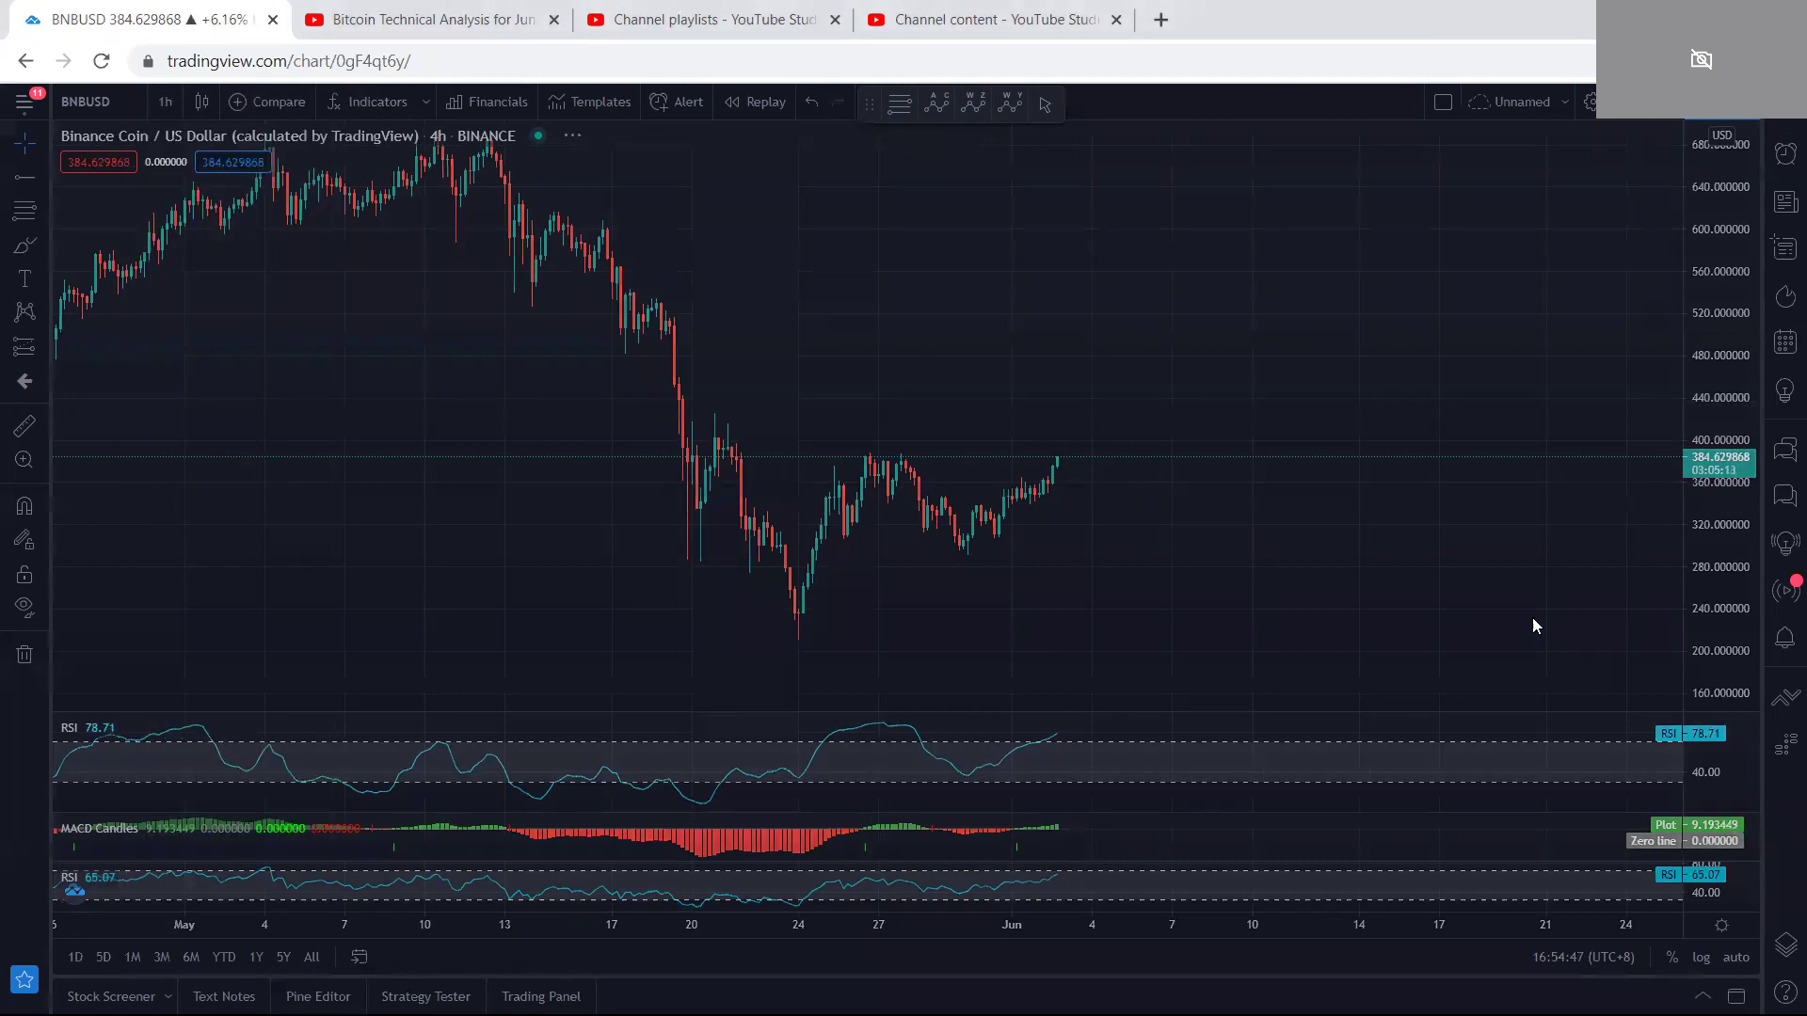
{"action": "double_click", "coordinate": [1715, 577]}
{"action": "left_click_drag", "start_coordinate": [1354, 430], "coordinate": [1425, 497]}
{"action": "left_click_drag", "start_coordinate": [1730, 512], "coordinate": [1727, 478]}
{"action": "left_click_drag", "start_coordinate": [1264, 395], "coordinate": [1302, 584]}
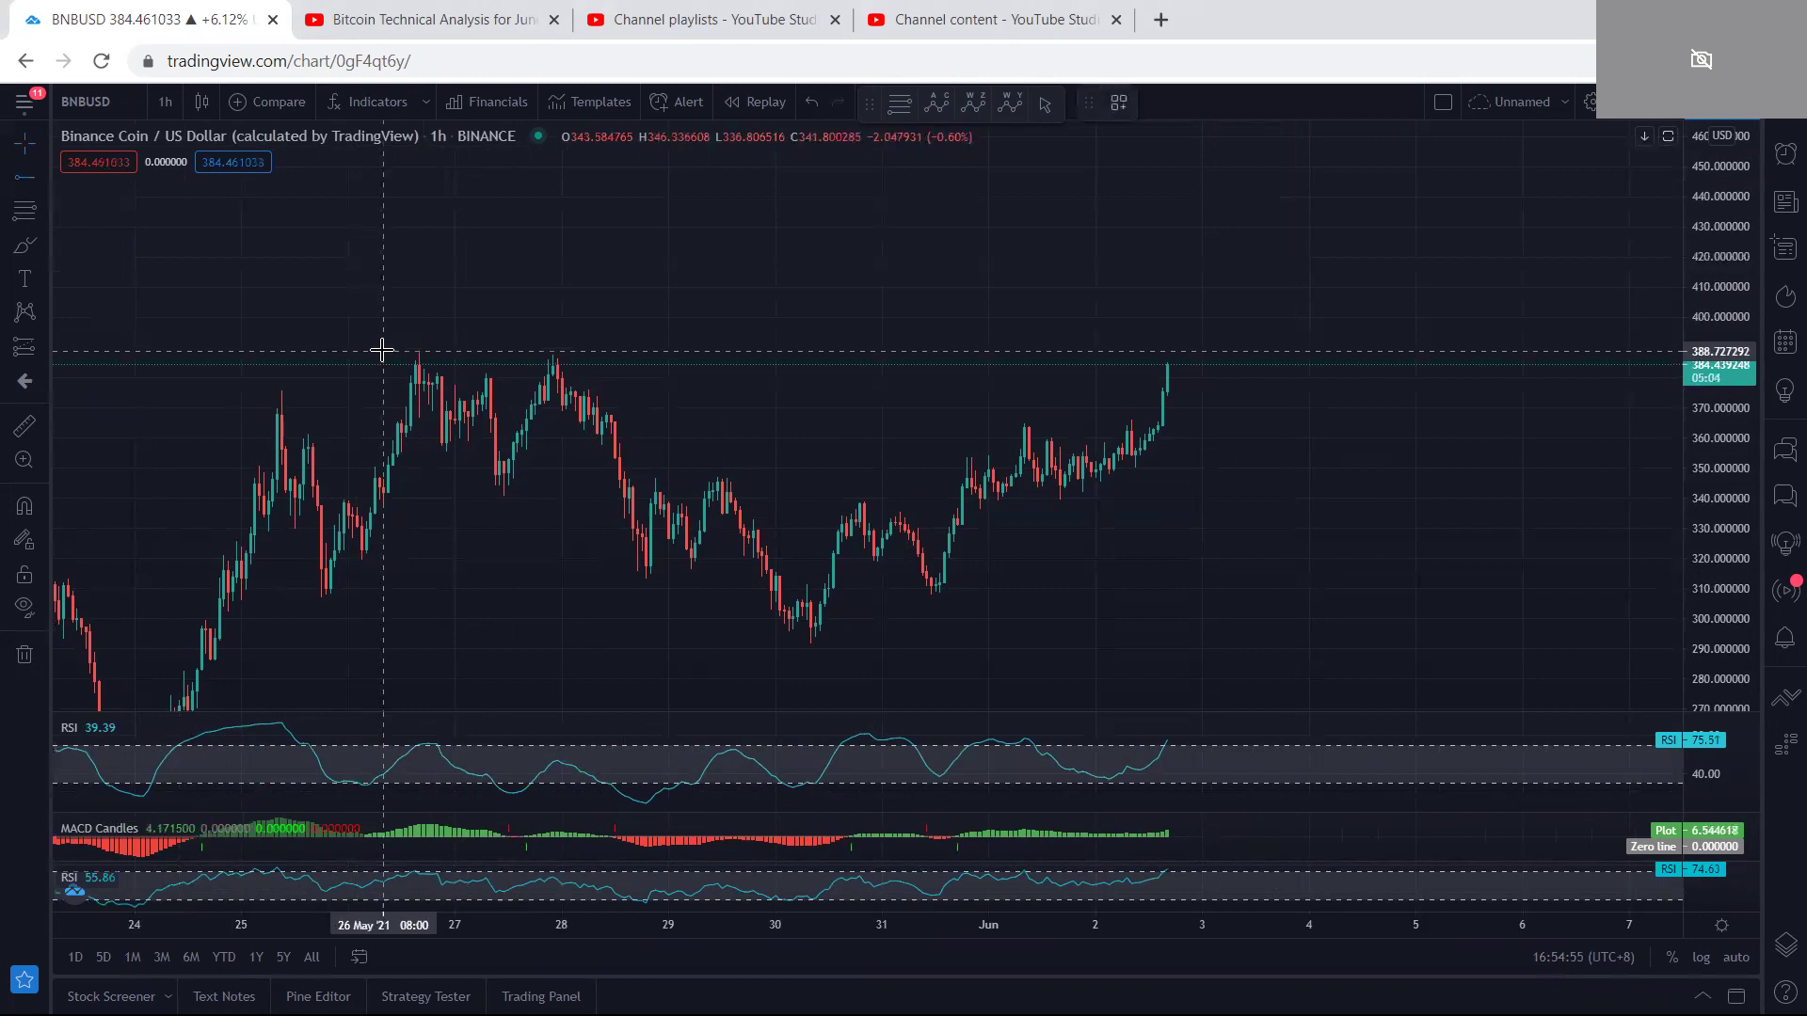
Step: Place and delete a horizontal ray at about 388.73 on the late-May highs, and sketch and clear a mark above the latest candle
{"action": "left_click", "coordinate": [382, 350]}
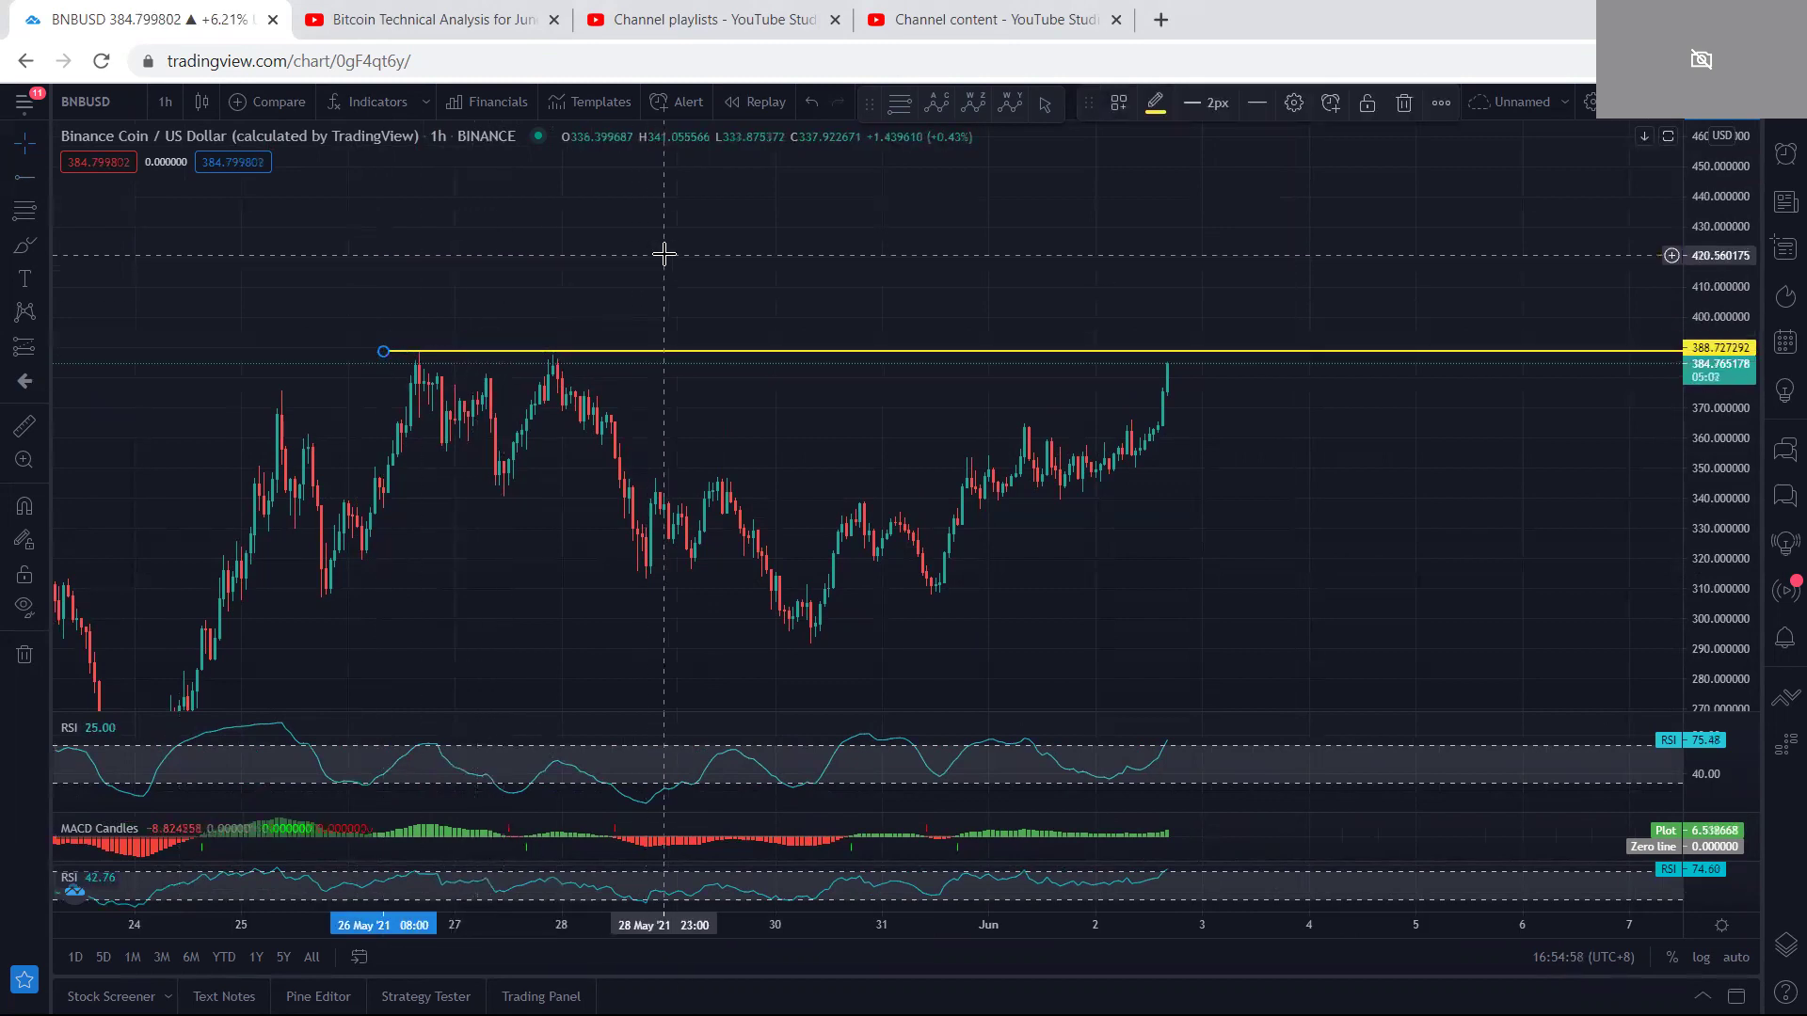
{"action": "key", "text": "Delete"}
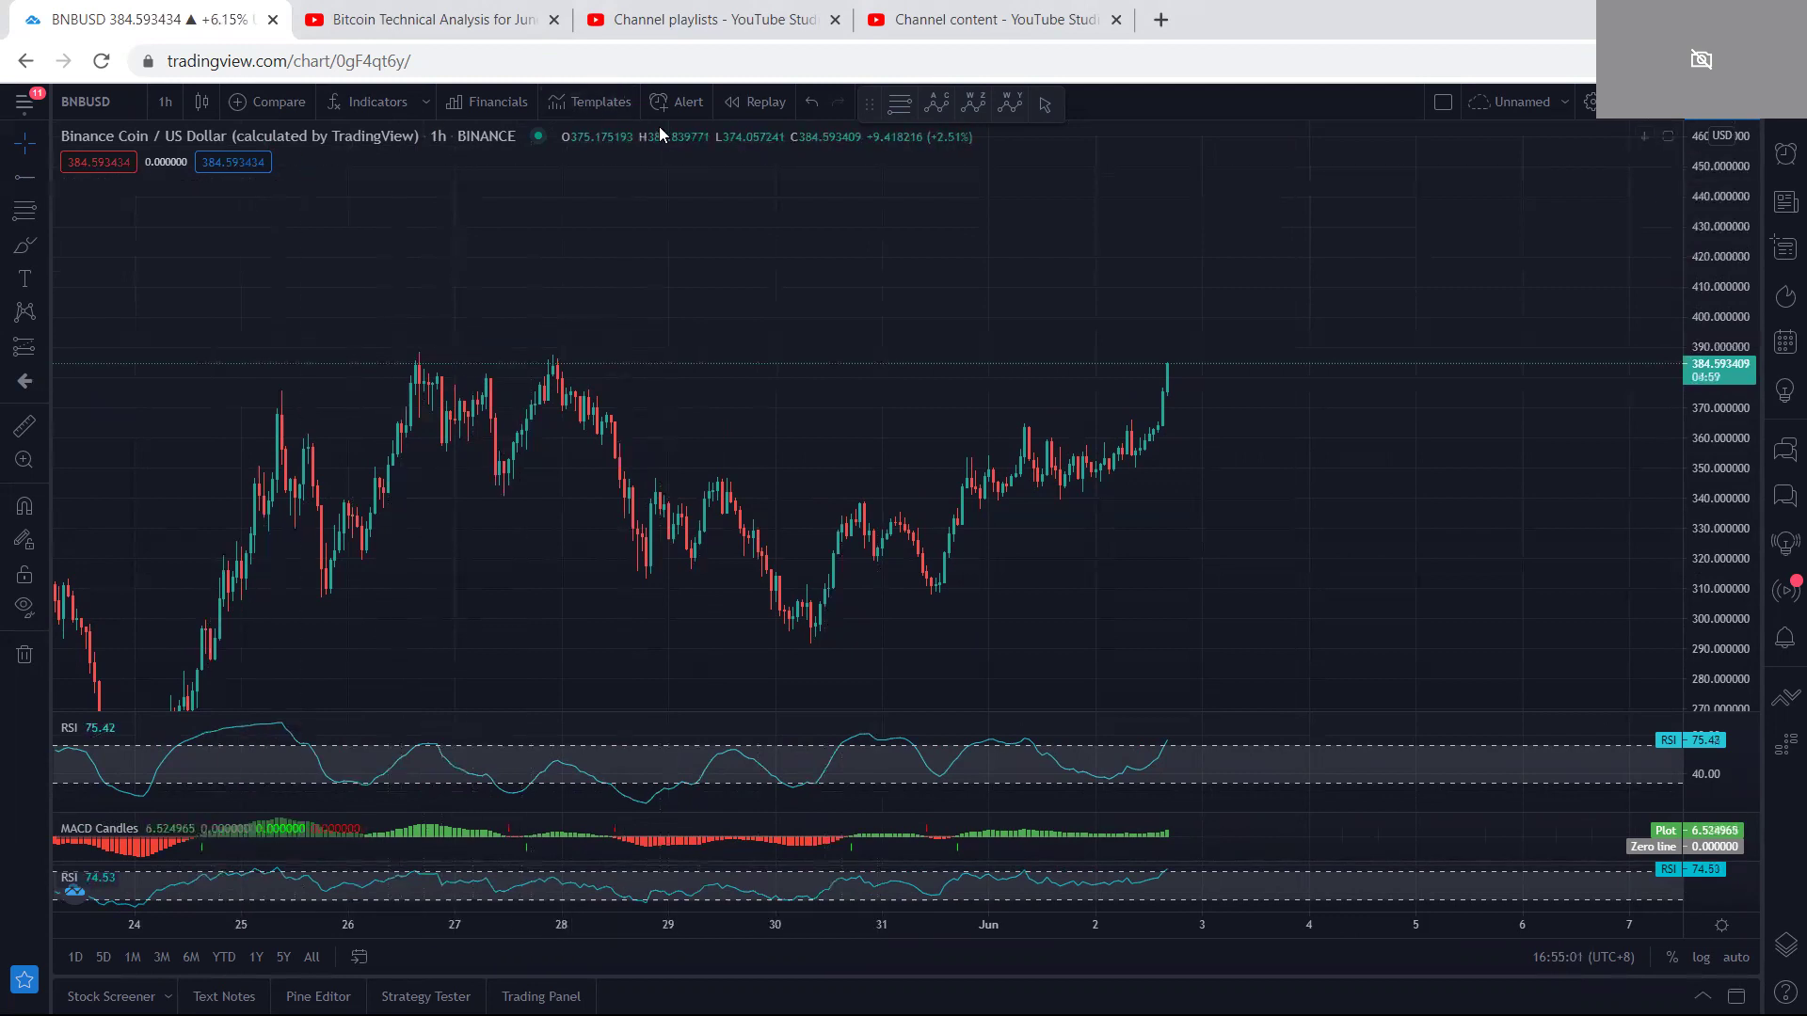
{"action": "mouse_move", "coordinate": [1177, 312]}
{"action": "left_mouse_down"}
{"action": "mouse_move", "coordinate": [1196, 313]}
{"action": "mouse_move", "coordinate": [1156, 299]}
{"action": "left_mouse_up"}
{"action": "key", "text": "e"}
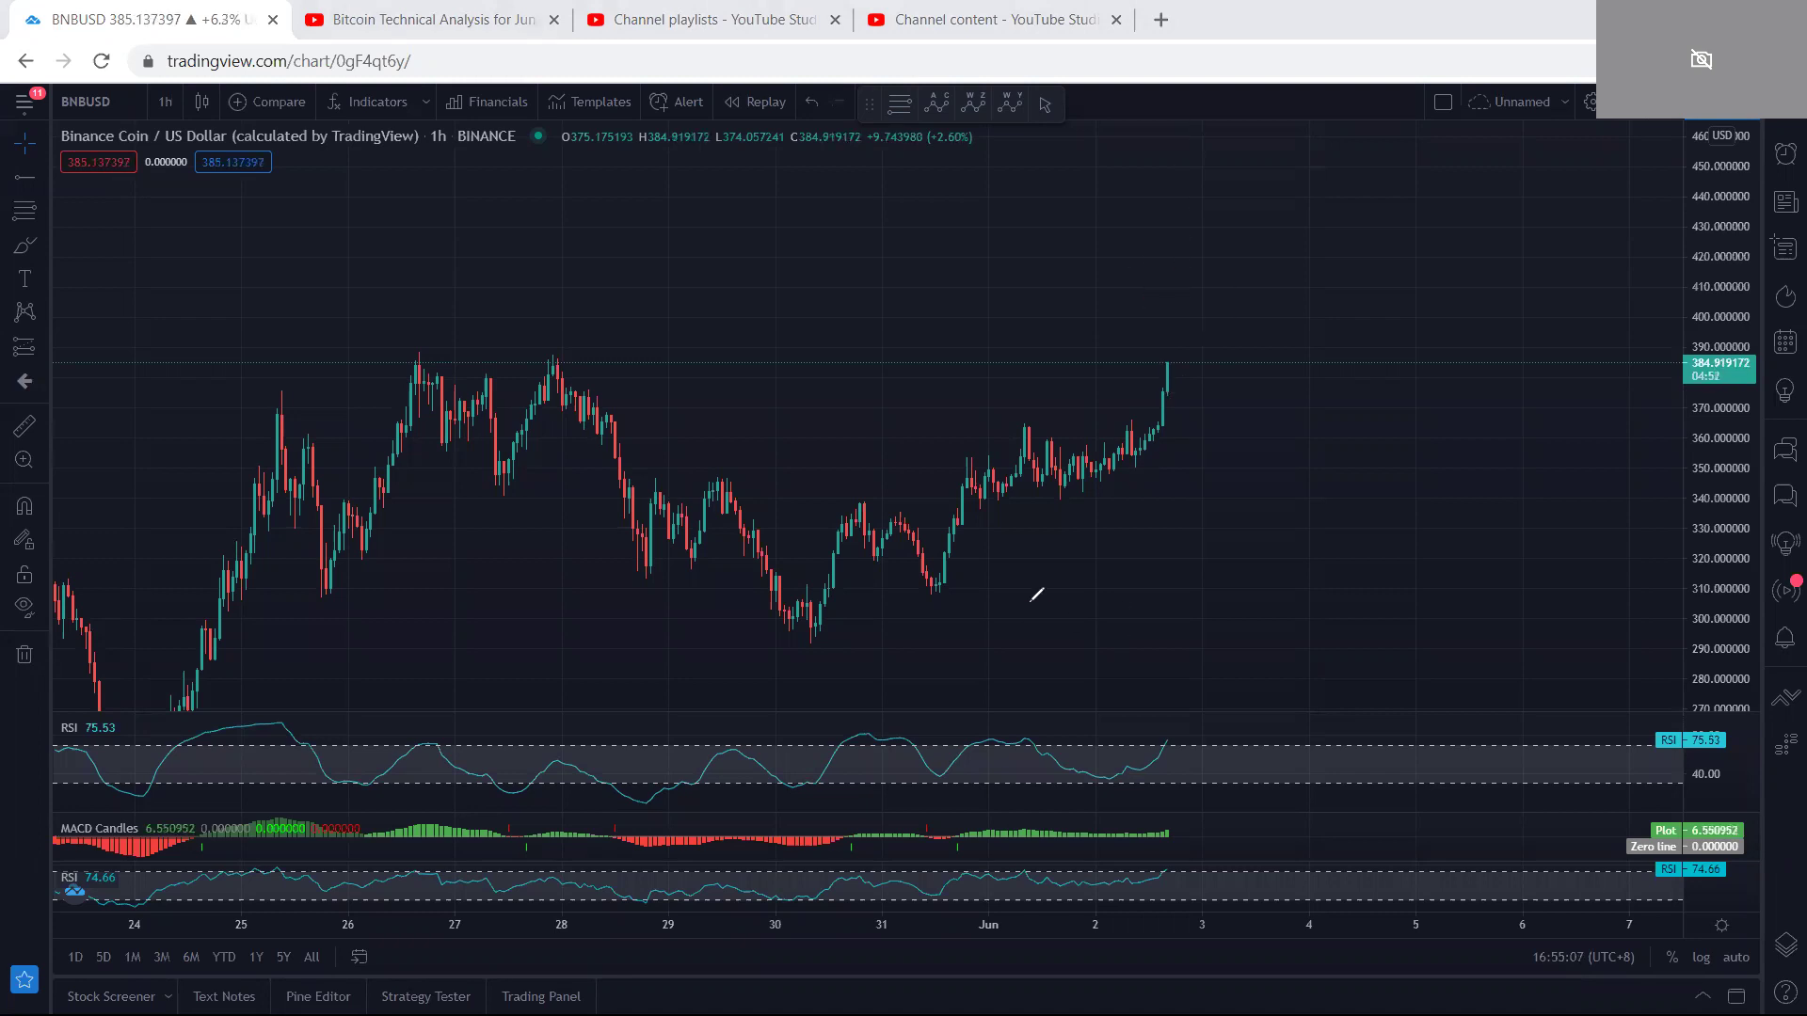
{"action": "key", "text": "Escape"}
Step: Enlarge the upper RSI pane of the 1-hour chart to full size
{"action": "left_click", "coordinate": [857, 425]}
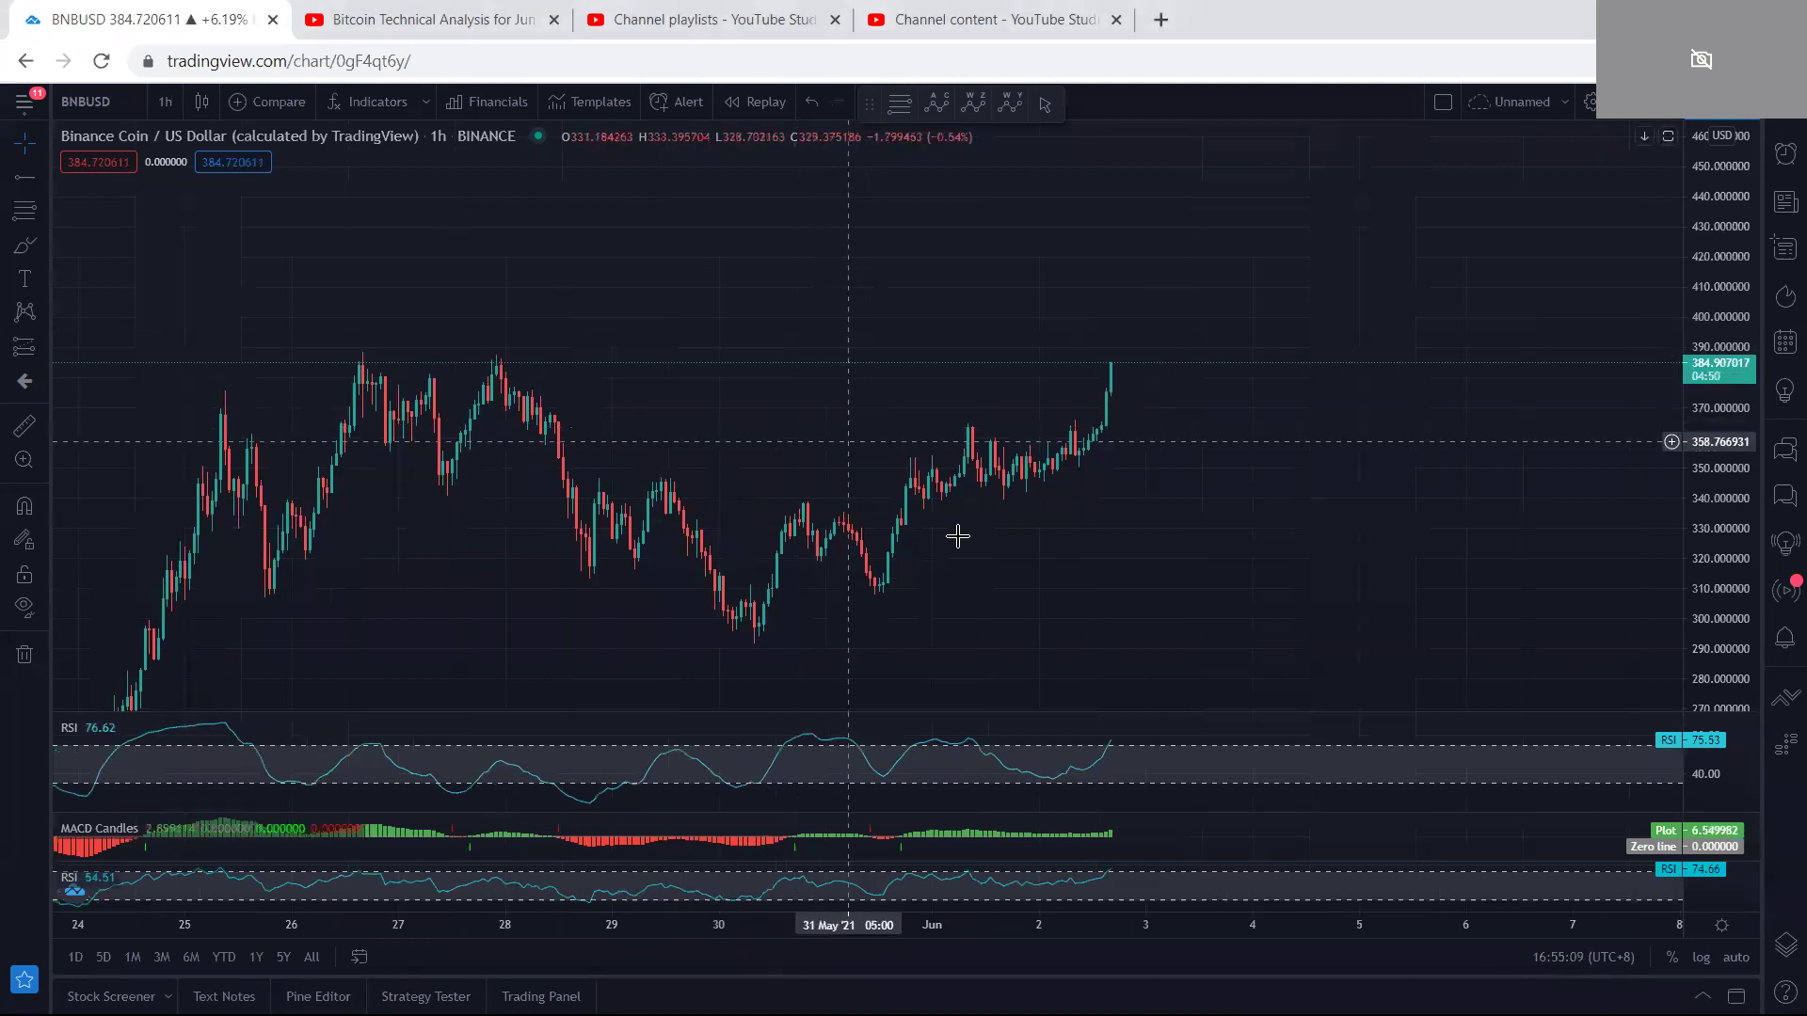
{"action": "double_click", "coordinate": [1177, 766]}
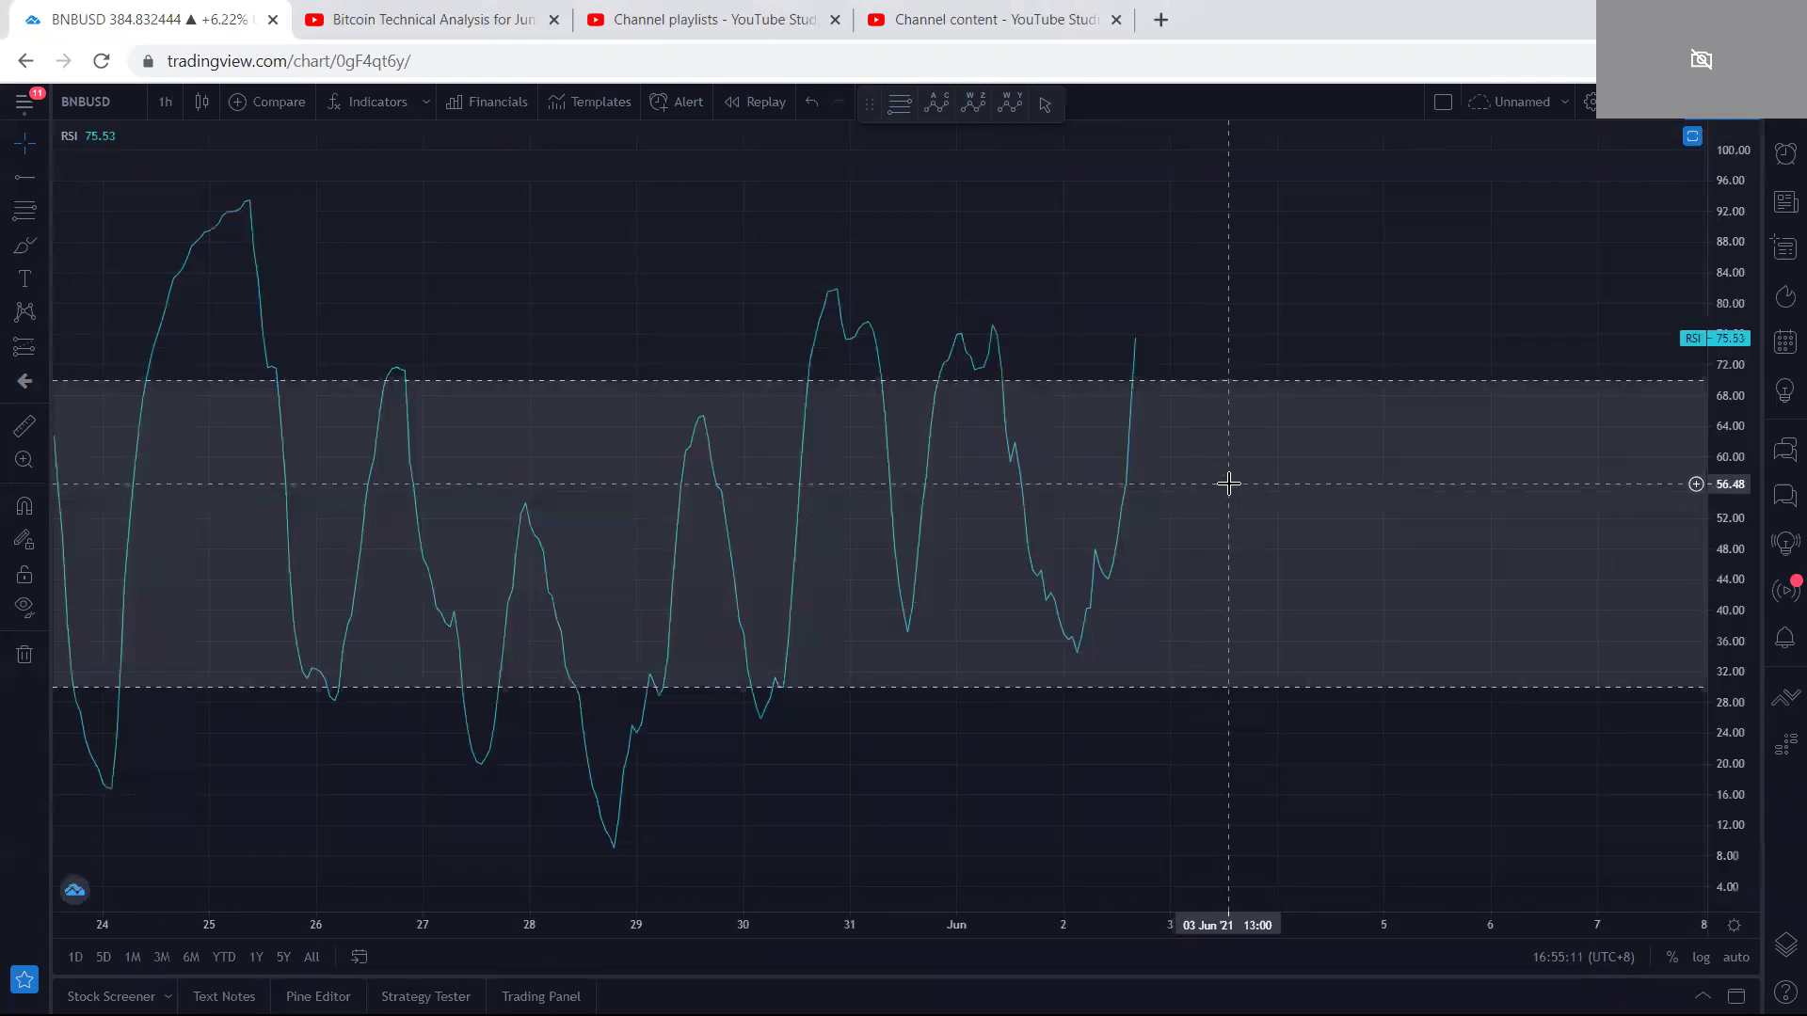
Step: Restore the upper RSI pane, view the MACD Candles pane of the 1-hour chart at full size, and restore the full layout
{"action": "double_click", "coordinate": [1226, 484]}
{"action": "double_click", "coordinate": [1193, 822]}
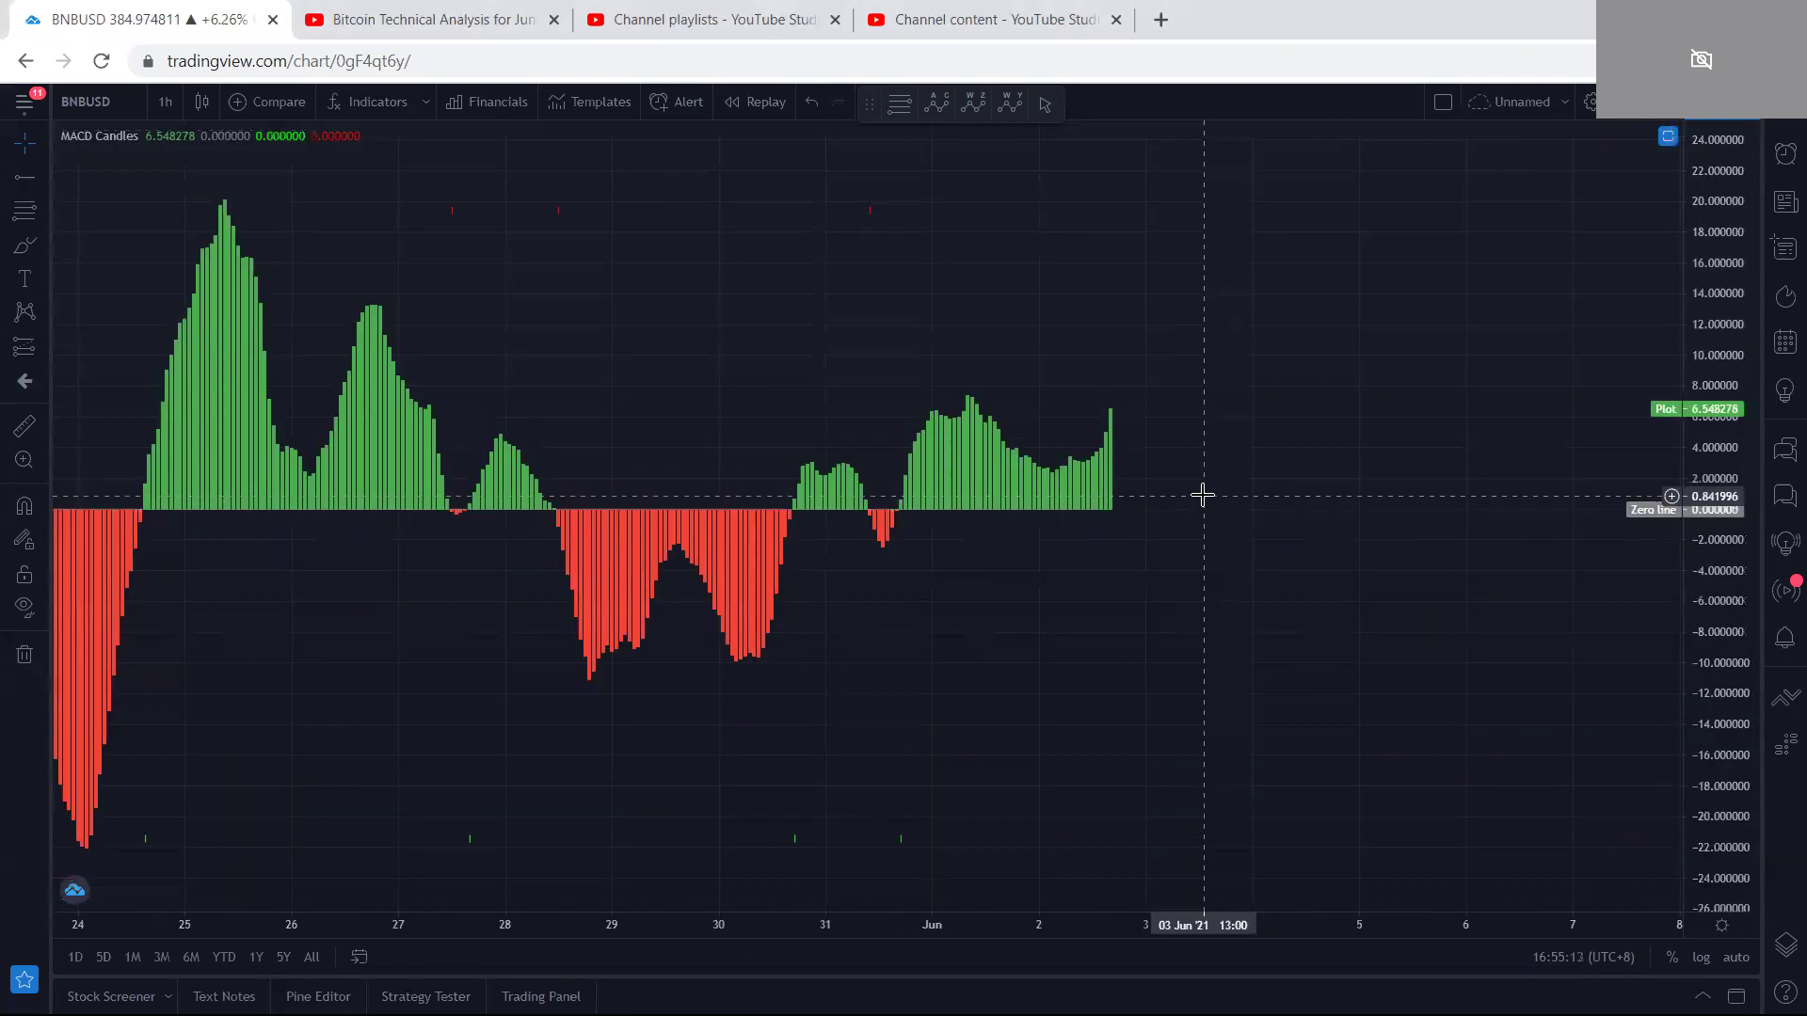
{"action": "double_click", "coordinate": [1198, 493]}
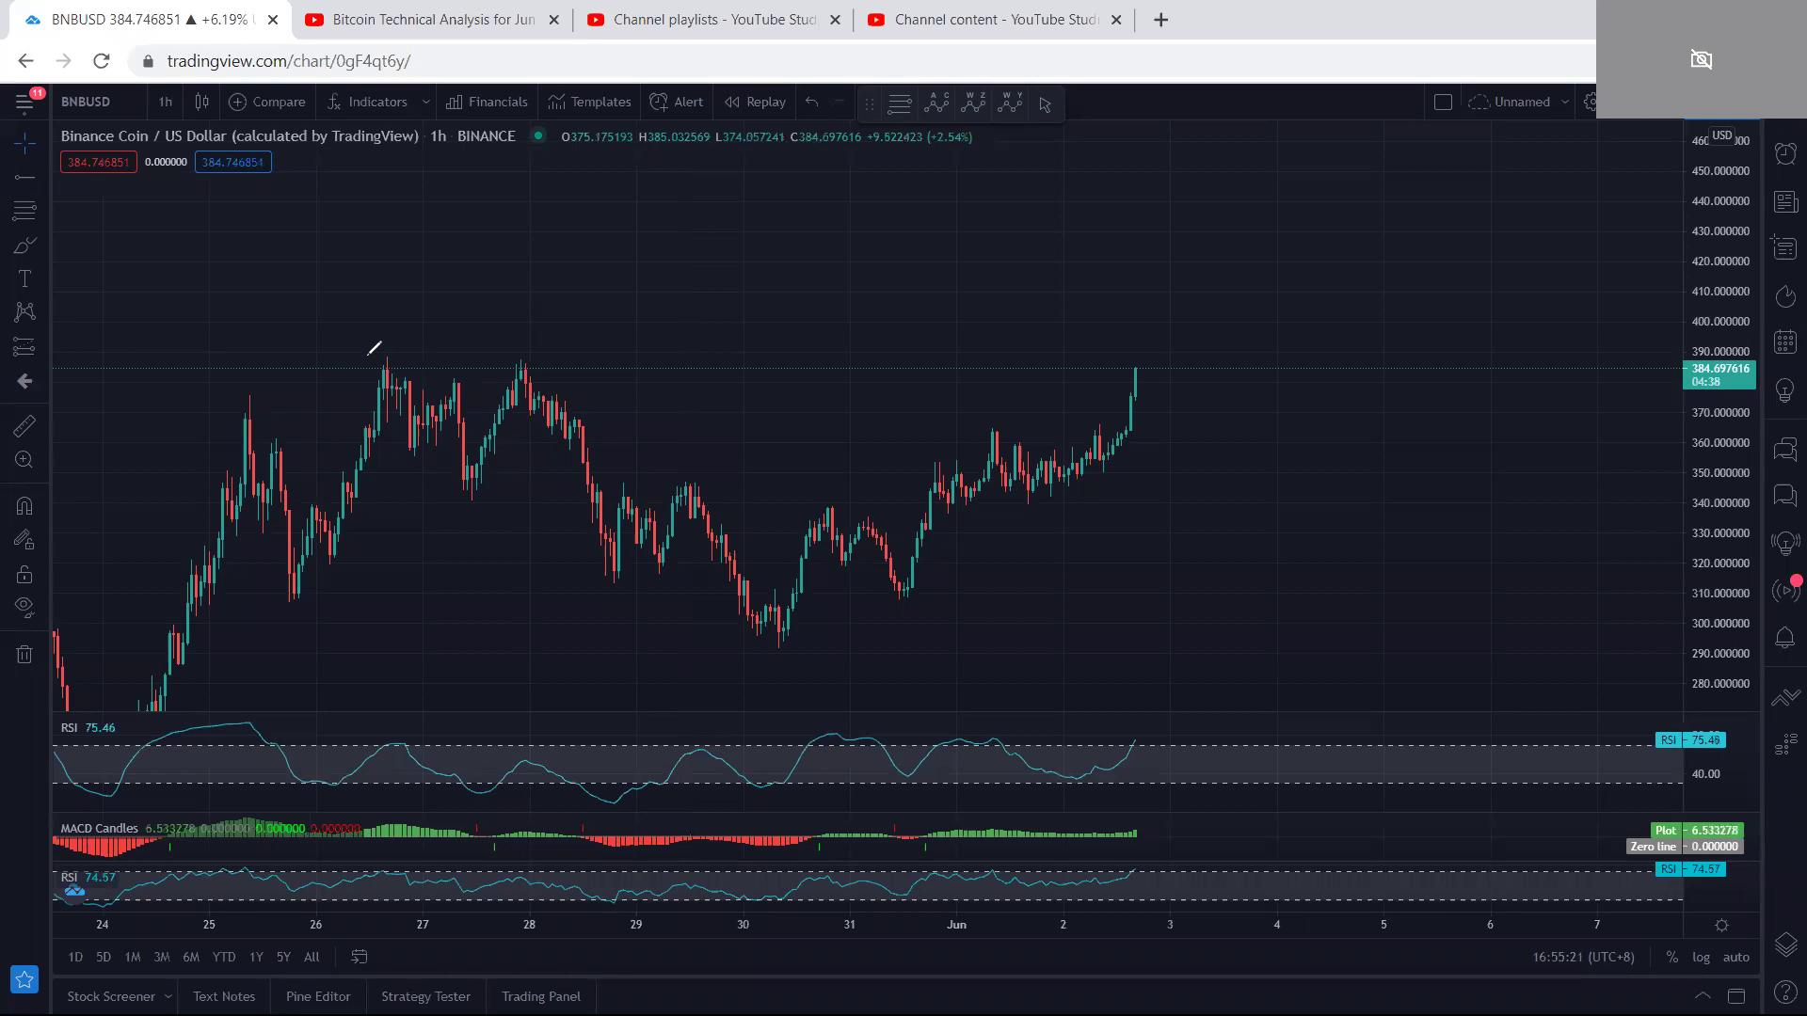
Step: Mark the 26–28 May highs with a line and a box, circle the rise from 30 May to 2 June, and clear the marks
{"action": "left_click_drag", "start_coordinate": [367, 356], "coordinate": [538, 356]}
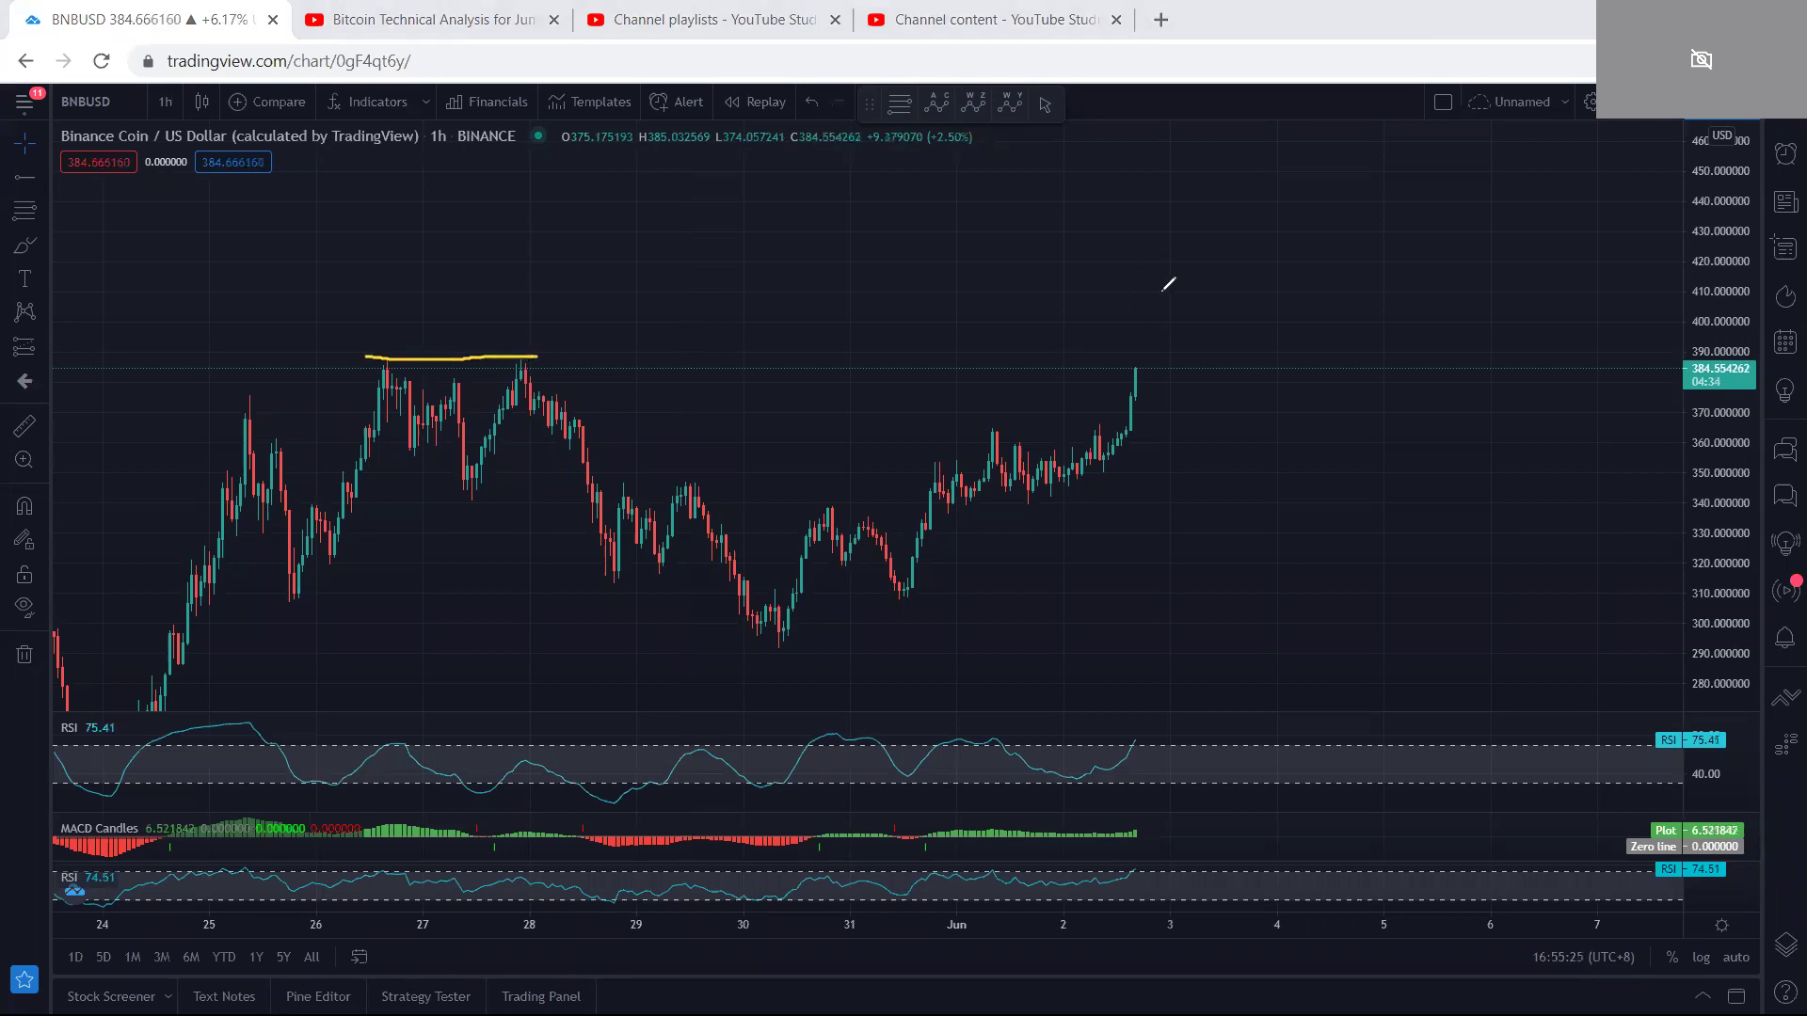
{"action": "key", "text": "ctrl+z"}
{"action": "mouse_move", "coordinate": [809, 623]}
{"action": "left_mouse_down"}
{"action": "mouse_move", "coordinate": [1056, 570]}
{"action": "mouse_move", "coordinate": [984, 394]}
{"action": "mouse_move", "coordinate": [785, 618]}
{"action": "mouse_move", "coordinate": [841, 638]}
{"action": "left_mouse_up"}
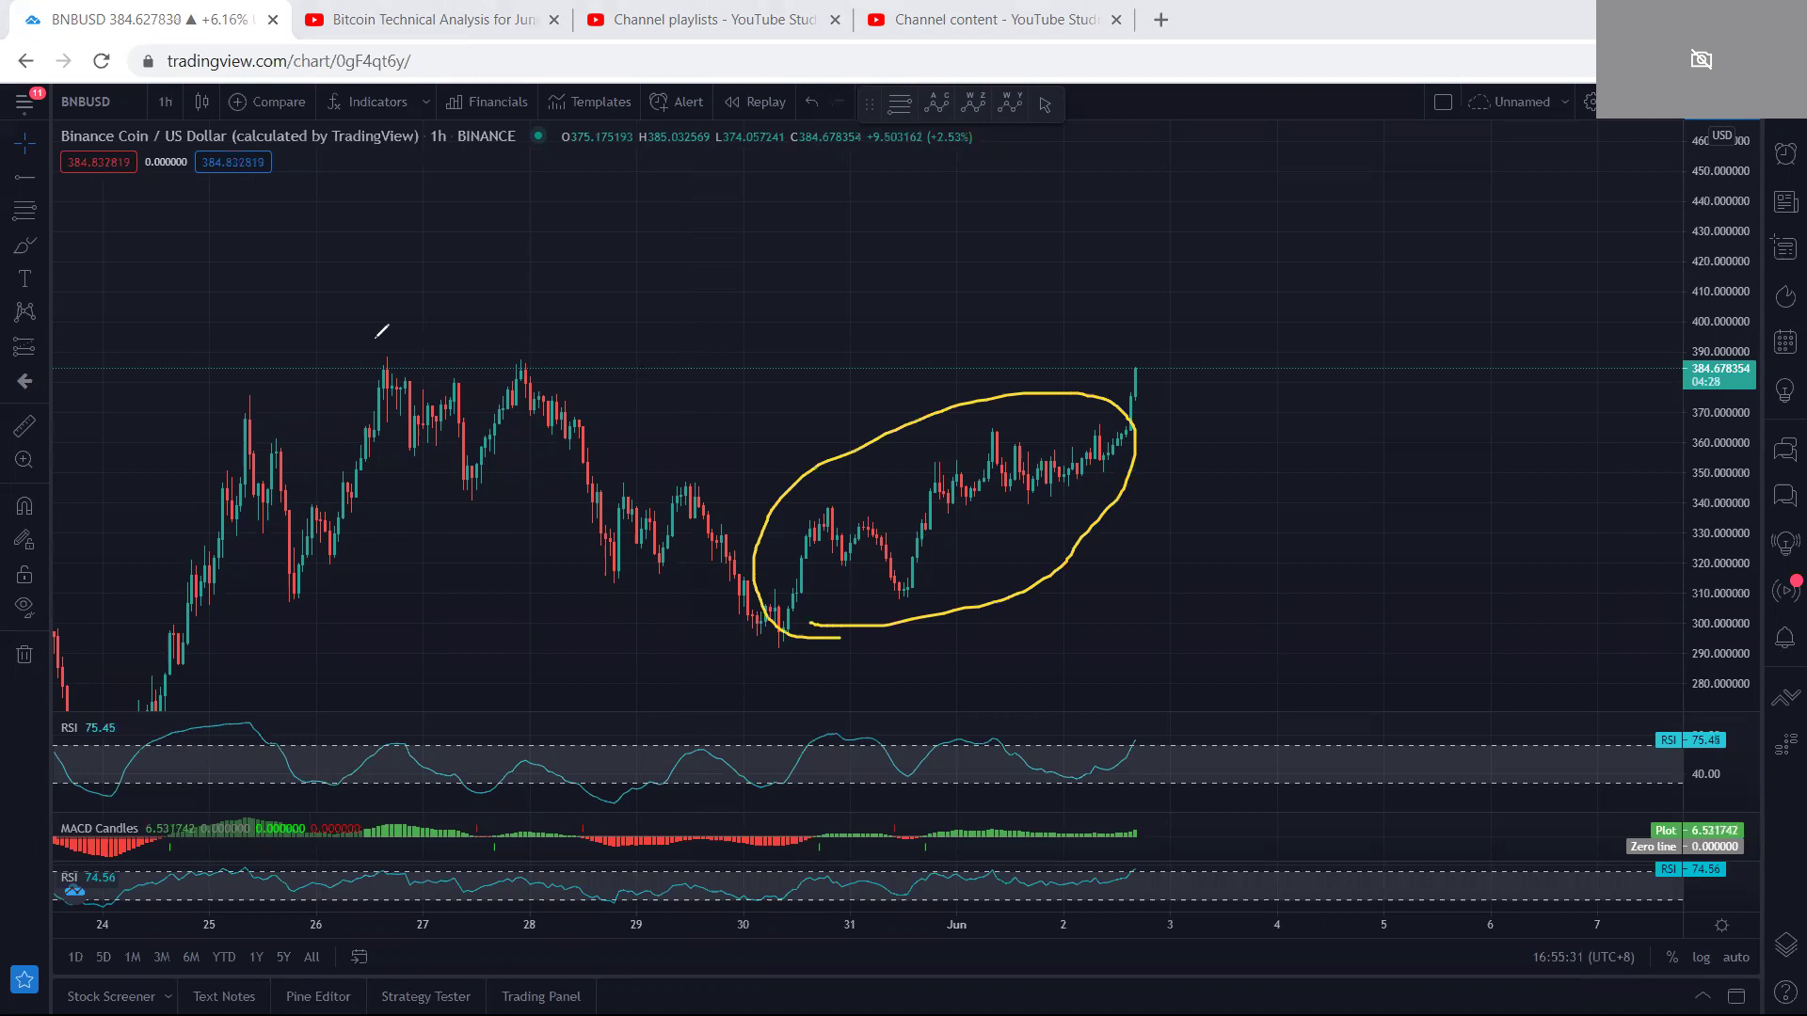
{"action": "mouse_move", "coordinate": [367, 367]}
{"action": "left_mouse_down"}
{"action": "mouse_move", "coordinate": [459, 383]}
{"action": "mouse_move", "coordinate": [538, 346]}
{"action": "mouse_move", "coordinate": [372, 344]}
{"action": "left_mouse_up"}
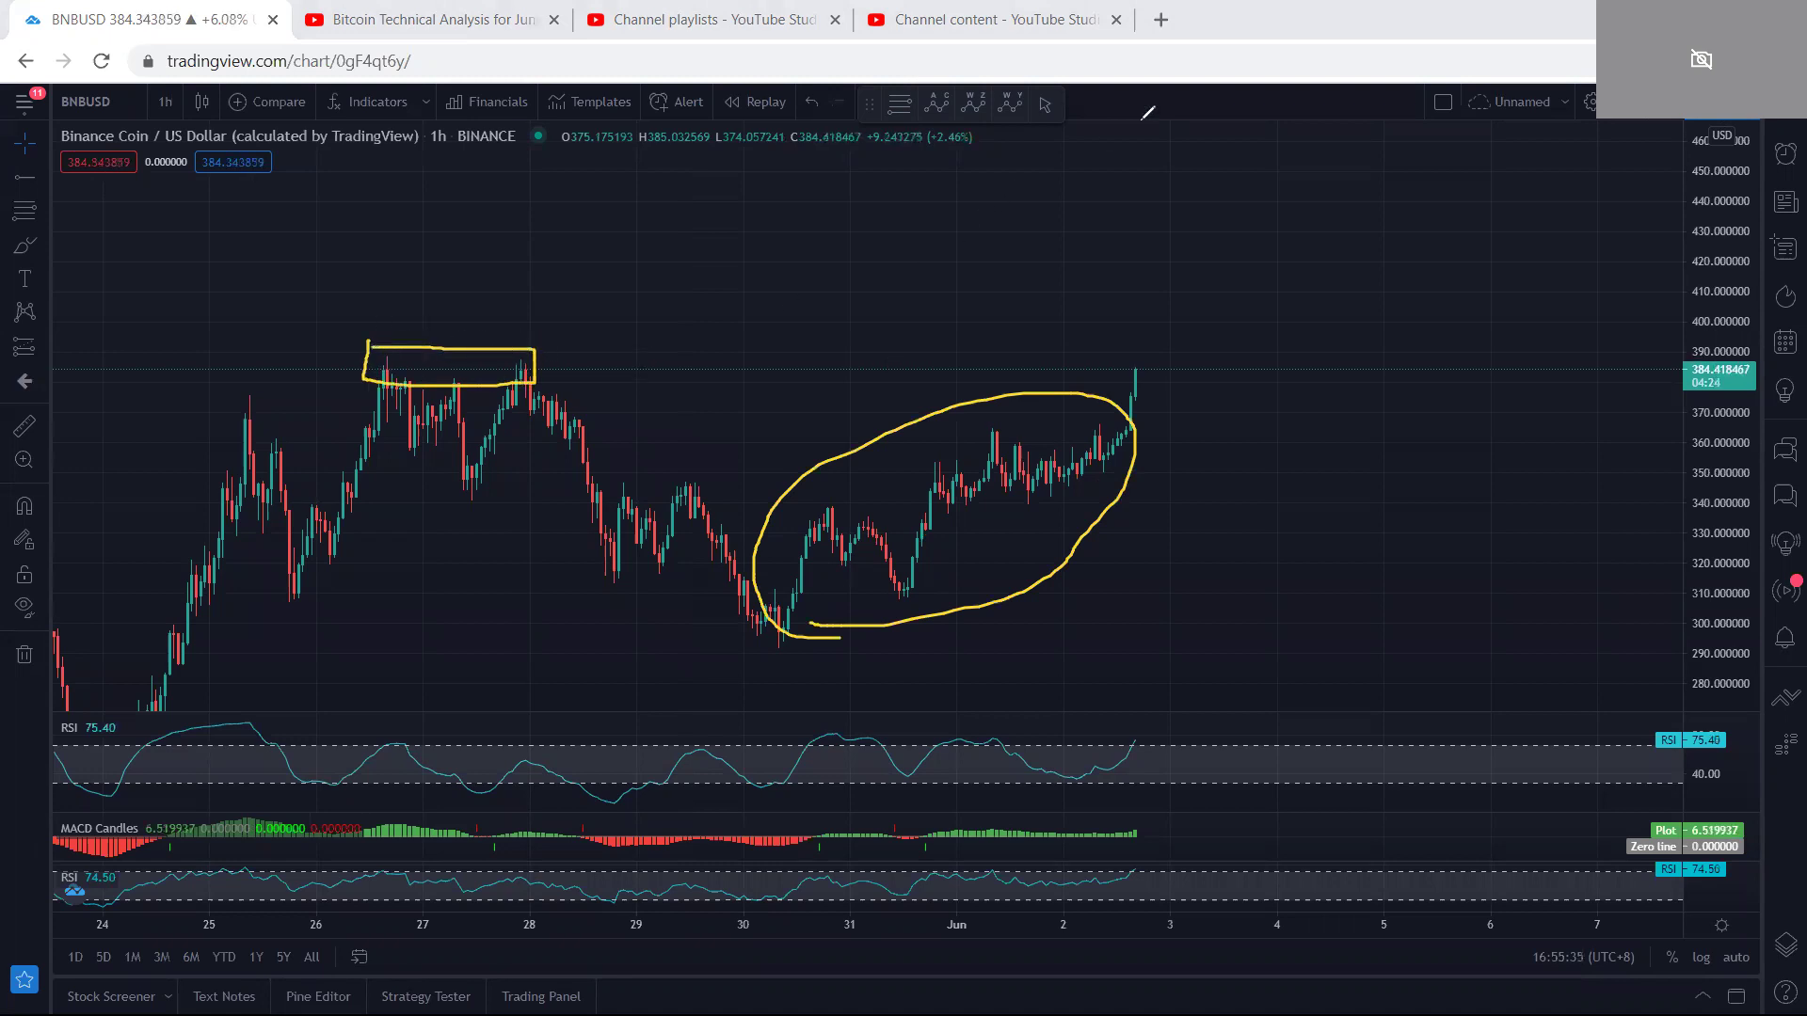
{"action": "key", "text": "Escape"}
{"action": "left_click_drag", "start_coordinate": [521, 239], "coordinate": [528, 228]}
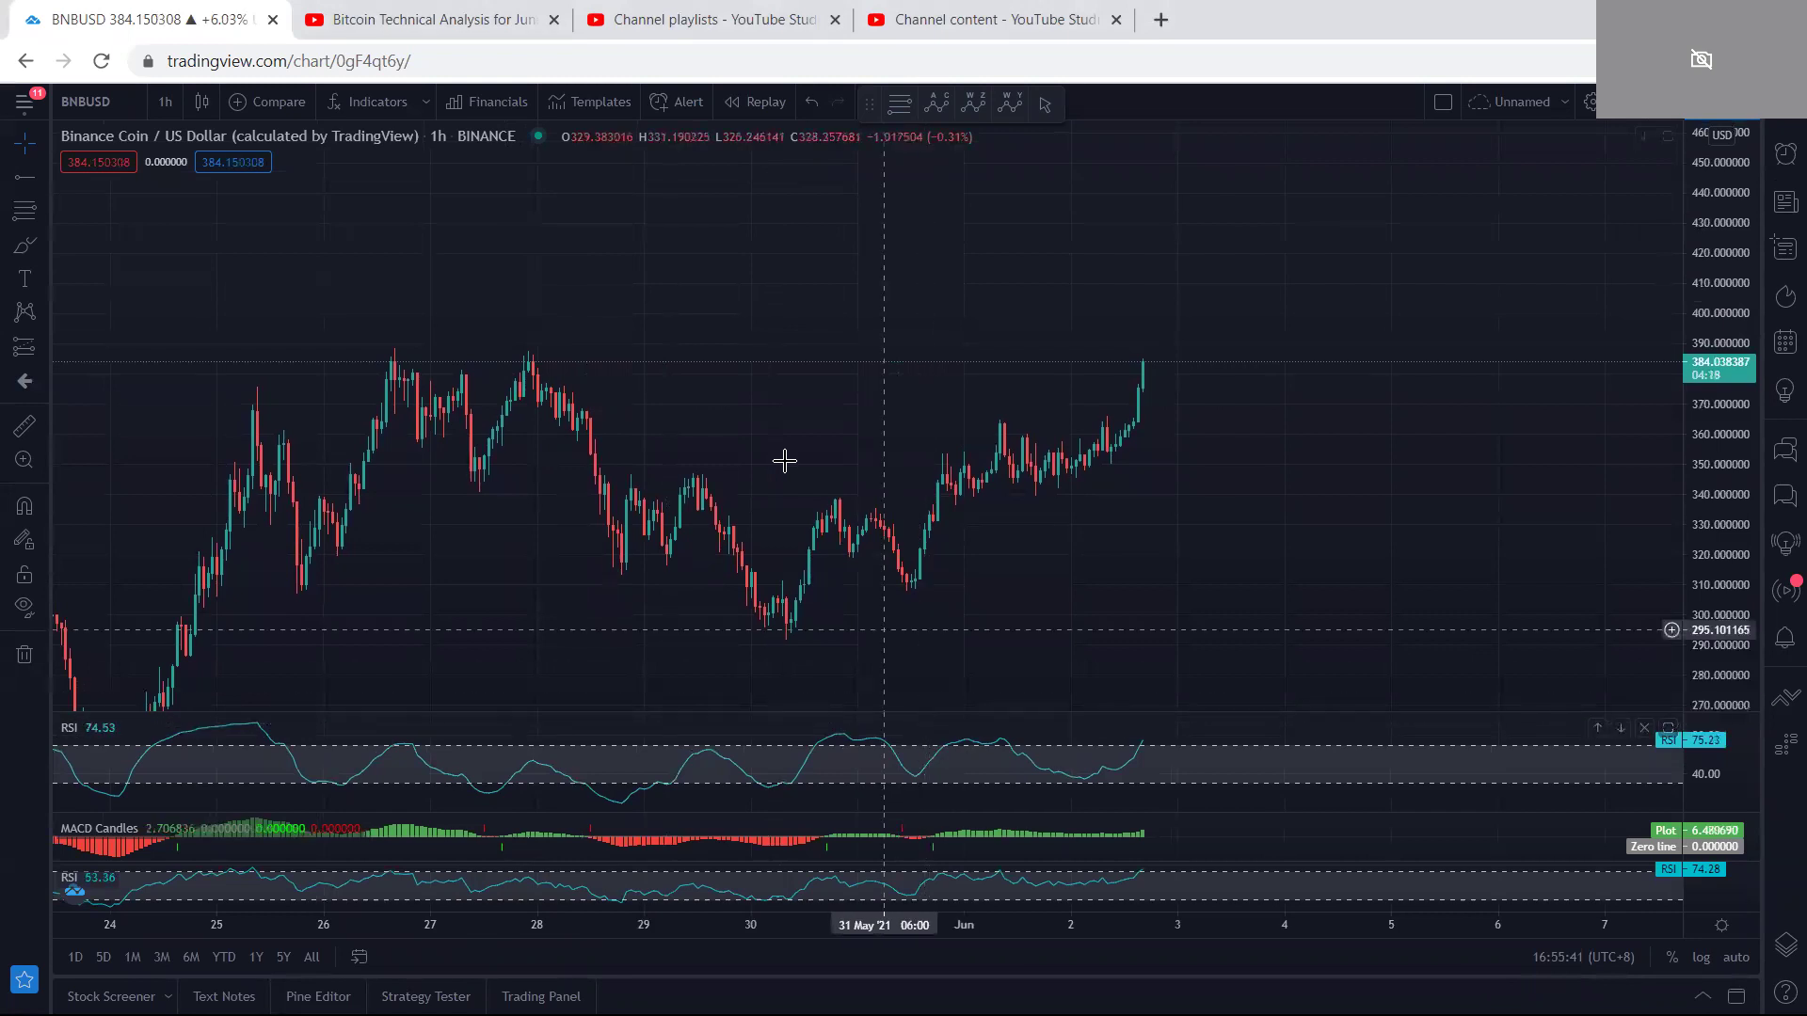
{"action": "left_click_drag", "start_coordinate": [664, 279], "coordinate": [677, 278]}
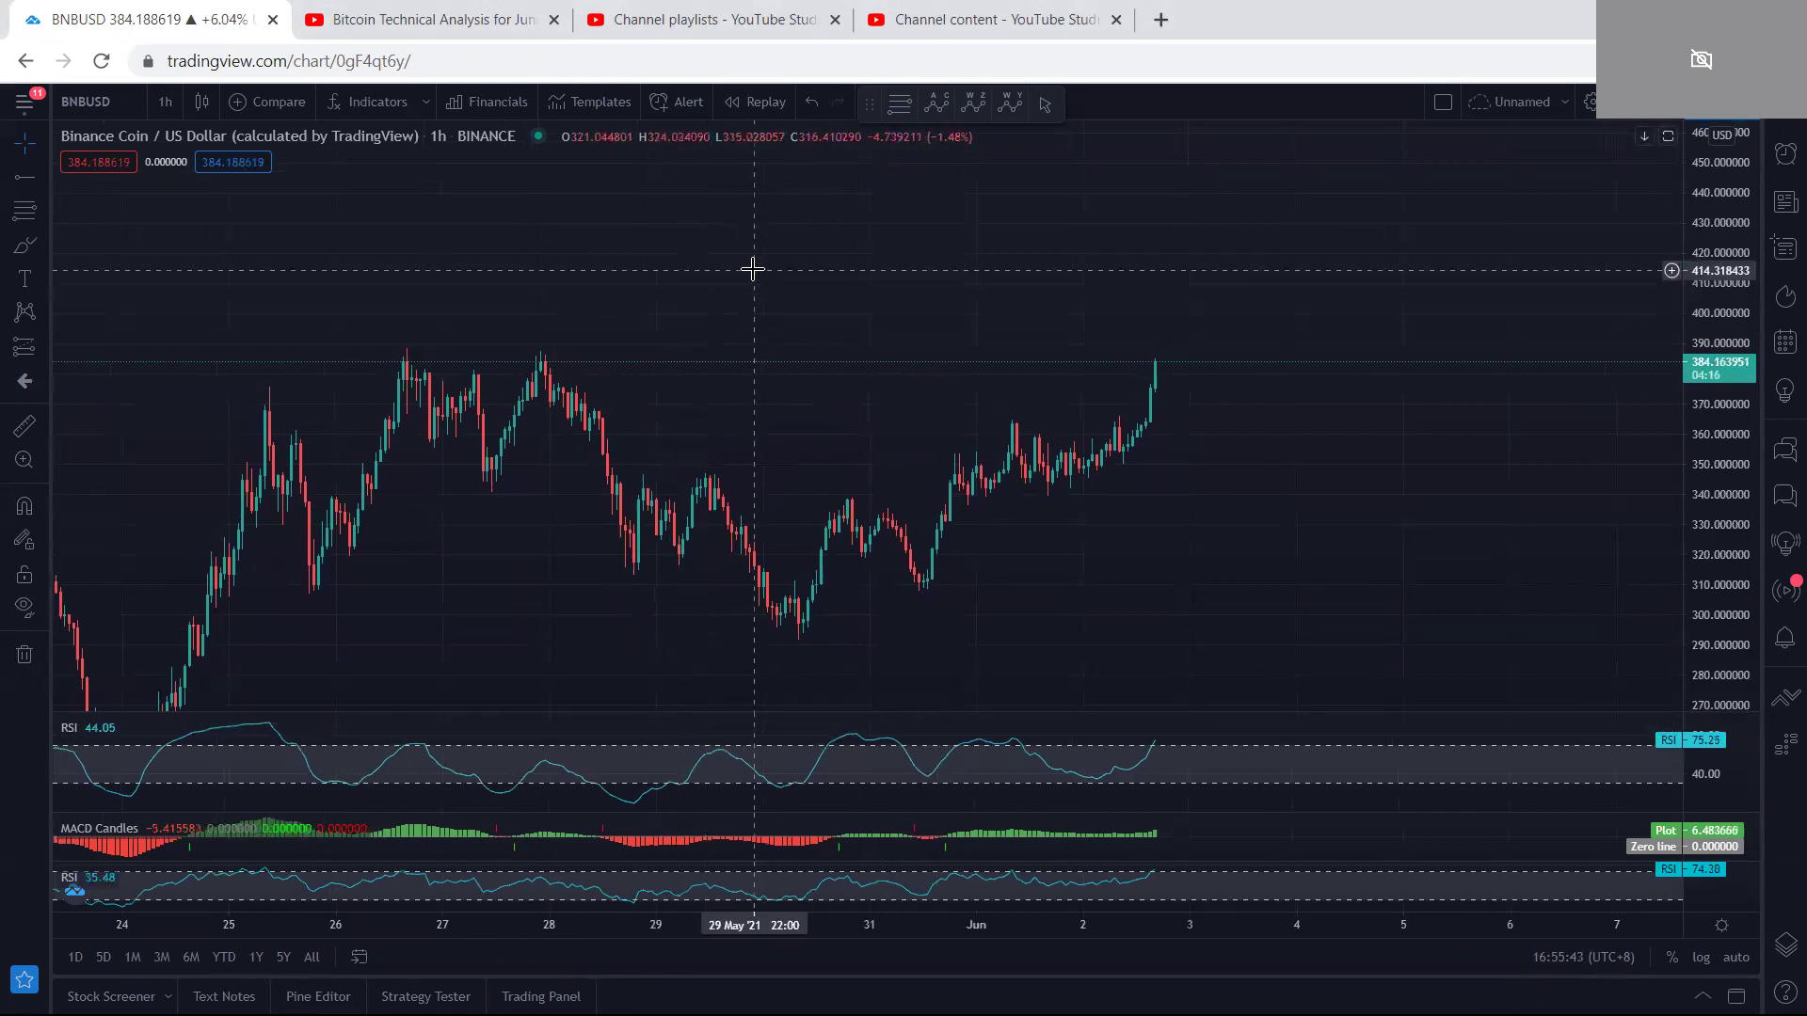